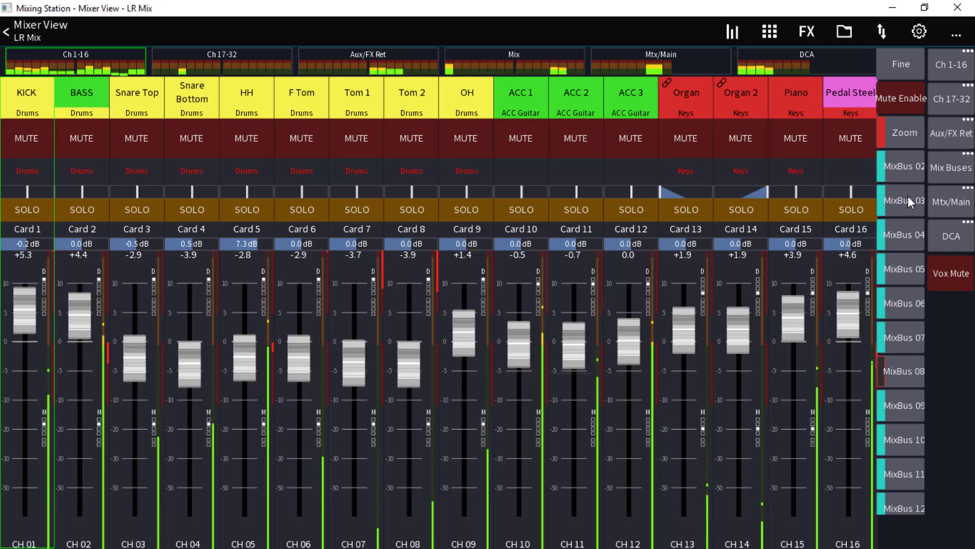
Step: Examine the User Routing input matrix across the Local, AES50-A, AES50-B, CardIn and AuxIn sources and down its inputs
{"action": "left_click", "coordinate": [881, 31]}
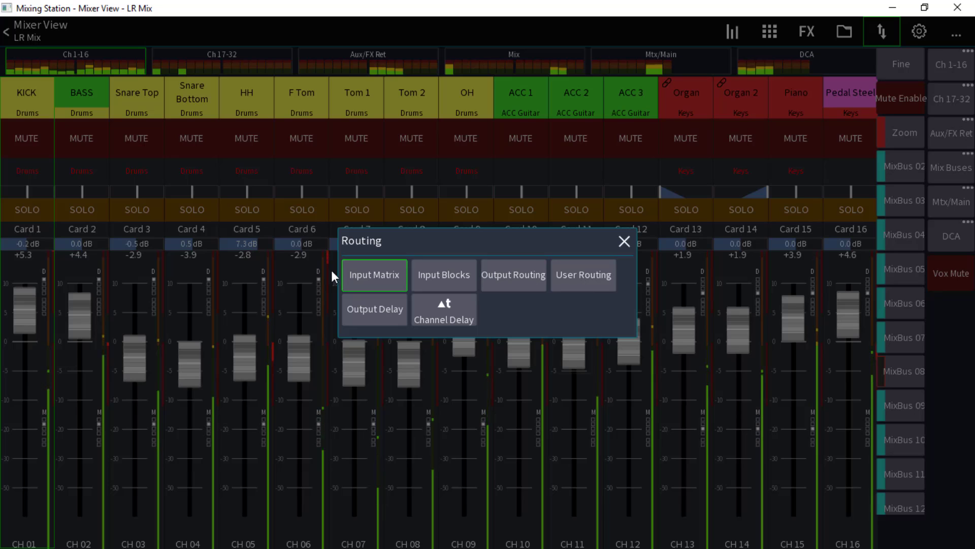
{"action": "left_click", "coordinate": [580, 282]}
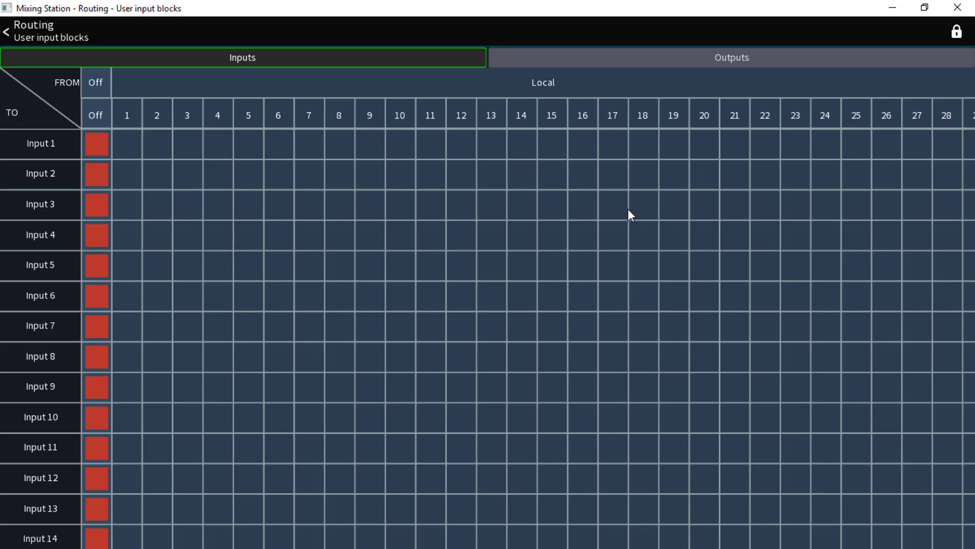
{"action": "left_click_drag", "start_coordinate": [820, 259], "coordinate": [262, 253]}
{"action": "left_click_drag", "start_coordinate": [747, 233], "coordinate": [392, 257]}
{"action": "left_click_drag", "start_coordinate": [746, 267], "coordinate": [315, 272]}
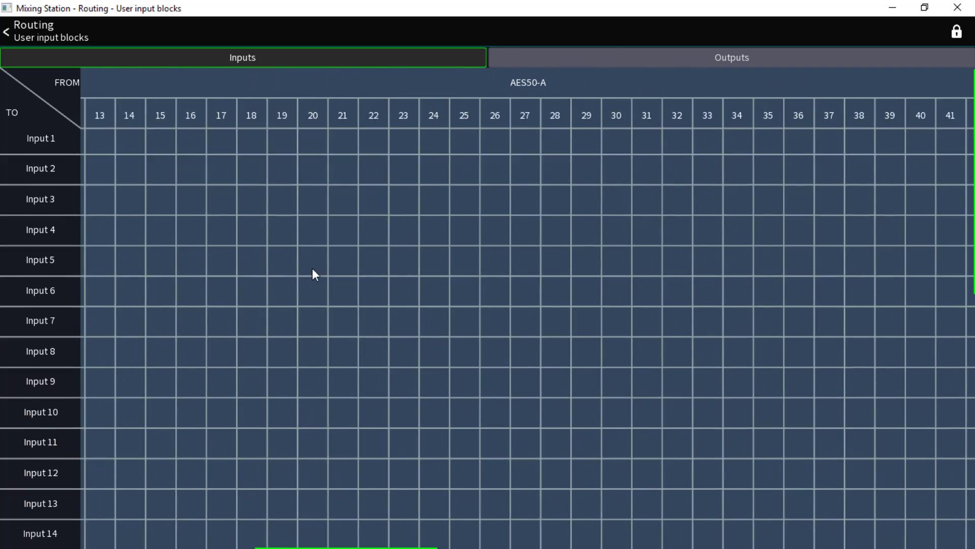
{"action": "left_click_drag", "start_coordinate": [638, 268], "coordinate": [405, 268]}
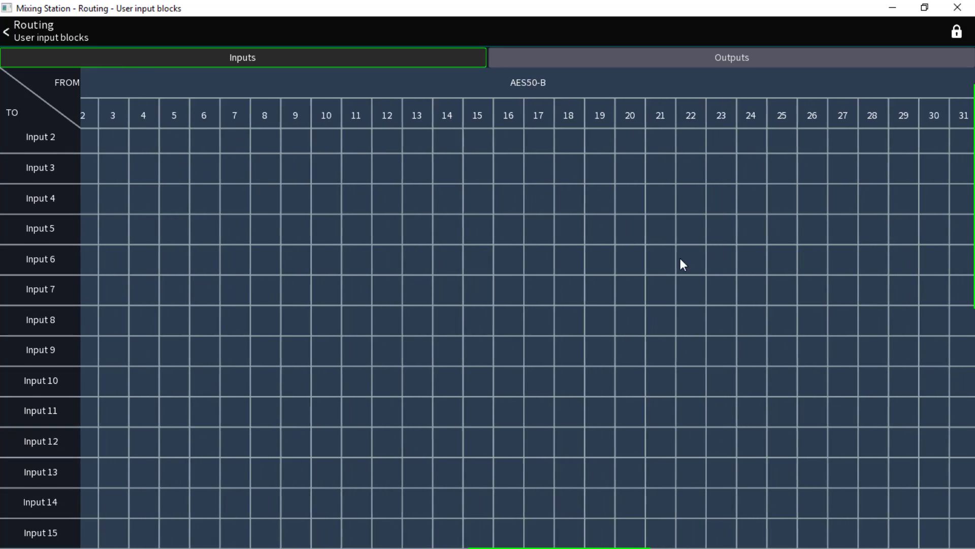
{"action": "left_click_drag", "start_coordinate": [681, 264], "coordinate": [440, 259]}
{"action": "left_click_drag", "start_coordinate": [754, 270], "coordinate": [431, 260]}
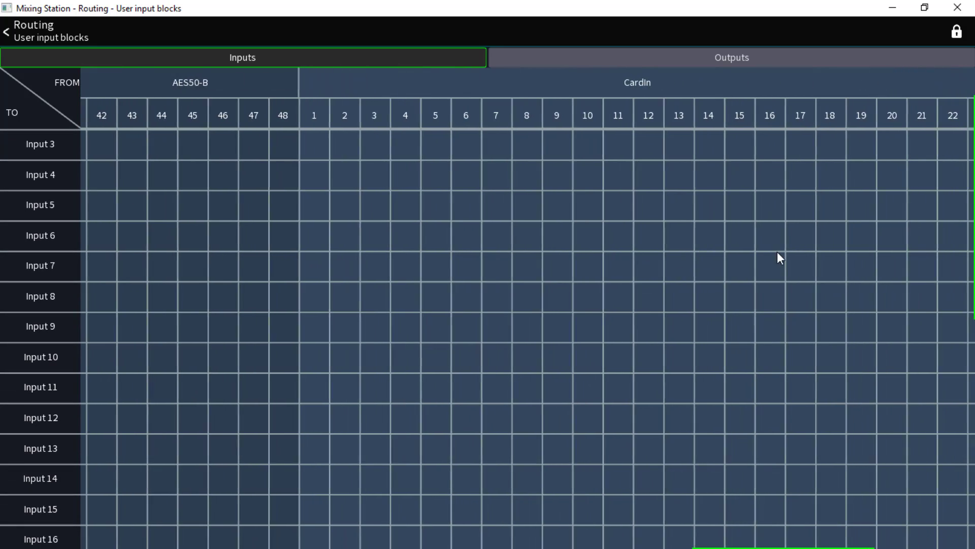
{"action": "left_click_drag", "start_coordinate": [779, 258], "coordinate": [174, 246]}
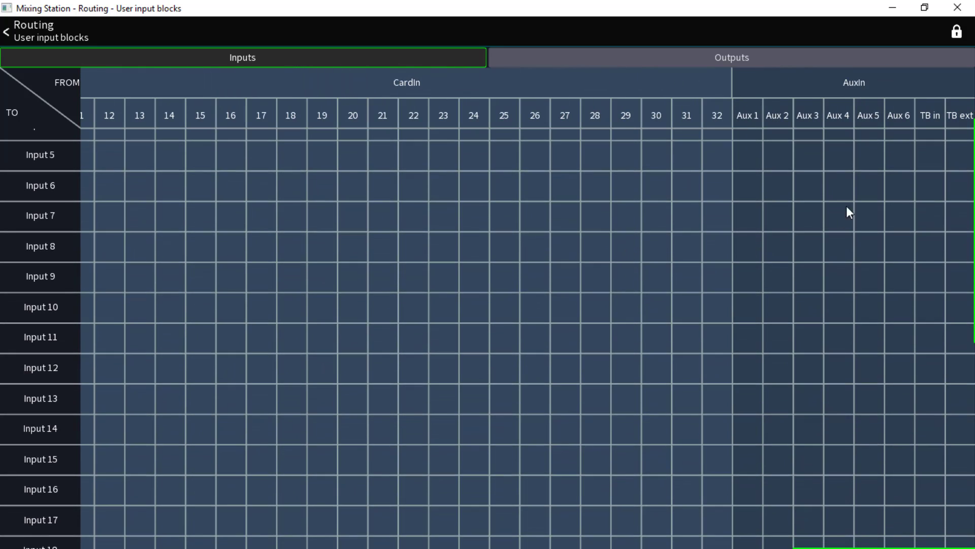
{"action": "scroll", "coordinate": [512, 269], "scroll_direction": "down", "scroll_amount": 5}
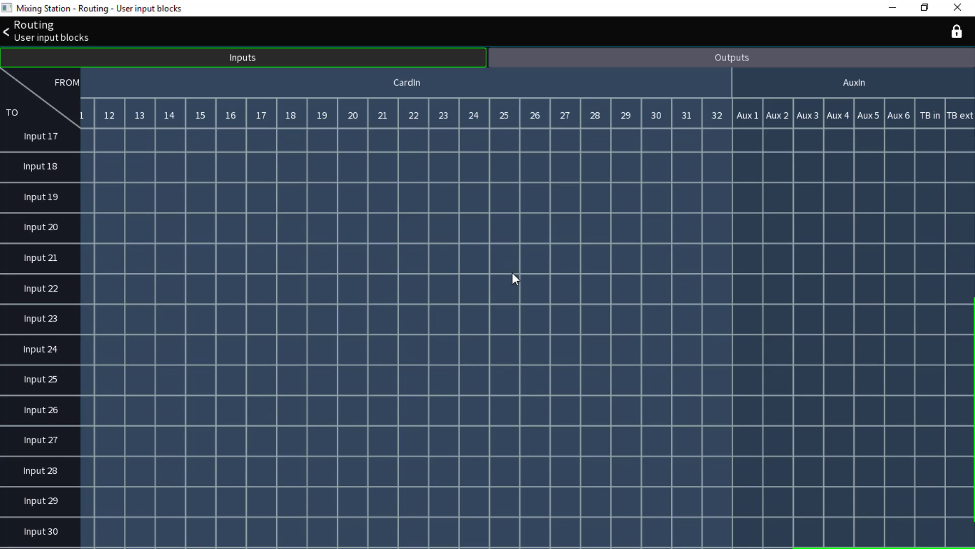
{"action": "scroll", "coordinate": [492, 282], "scroll_direction": "up", "scroll_amount": 6}
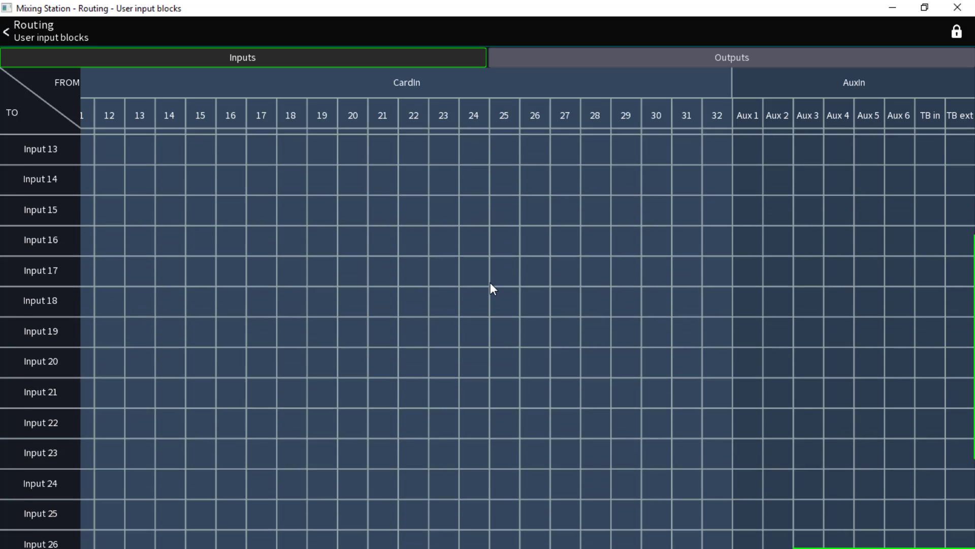
Step: Go back through the user input matrix to the Off and Local sources and return to the mixer view
{"action": "left_click_drag", "start_coordinate": [254, 230], "coordinate": [971, 298]}
{"action": "left_click_drag", "start_coordinate": [290, 251], "coordinate": [794, 302]}
{"action": "left_click_drag", "start_coordinate": [318, 264], "coordinate": [787, 311]}
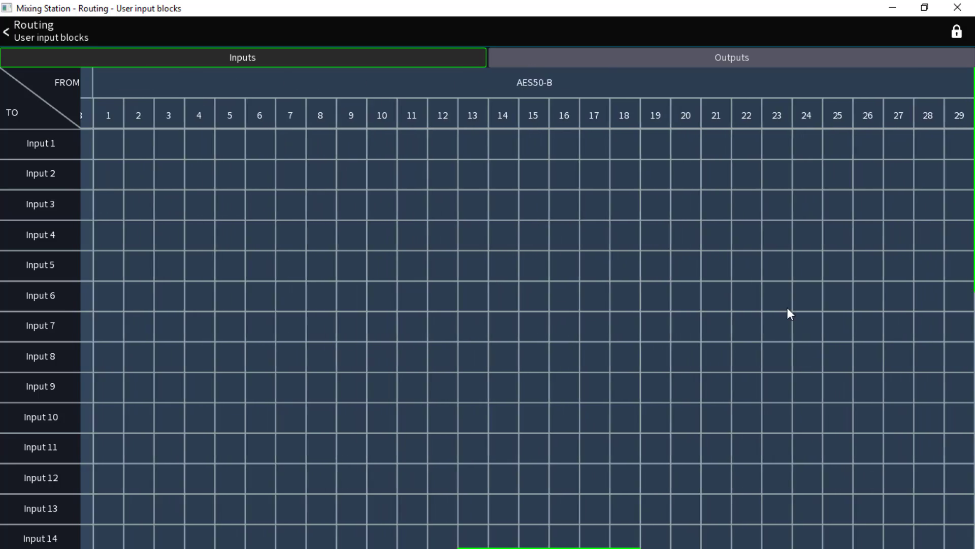
{"action": "left_click_drag", "start_coordinate": [287, 272], "coordinate": [879, 315]}
{"action": "left_click_drag", "start_coordinate": [276, 224], "coordinate": [884, 303]}
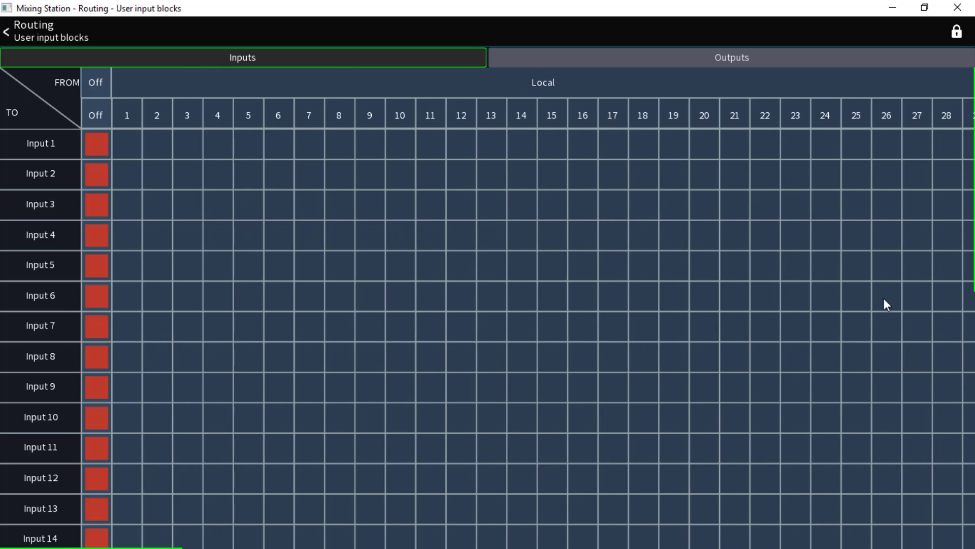
{"action": "left_click", "coordinate": [8, 30]}
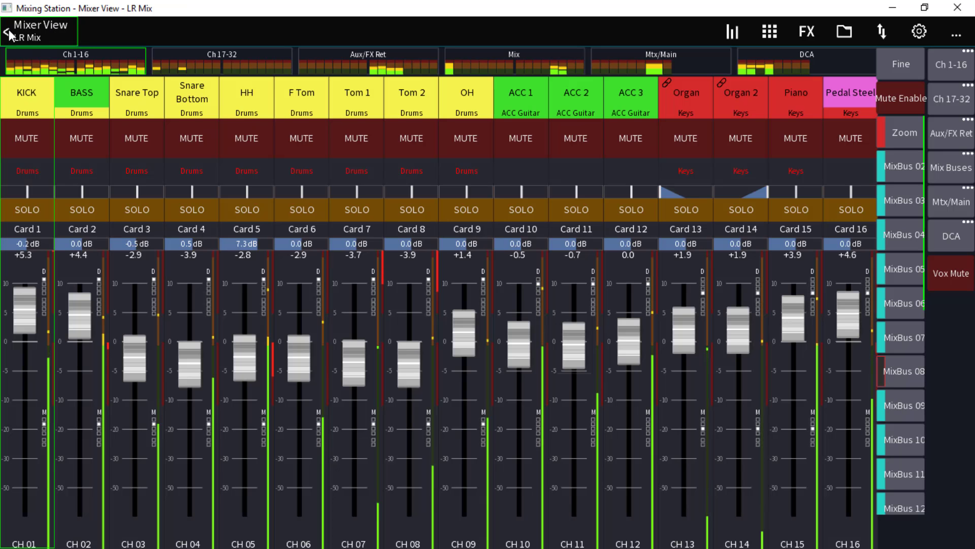
Step: Start the setup wizard from the app settings and set 16 channels per layer for the Large (> 20") screen
{"action": "left_click", "coordinate": [920, 32]}
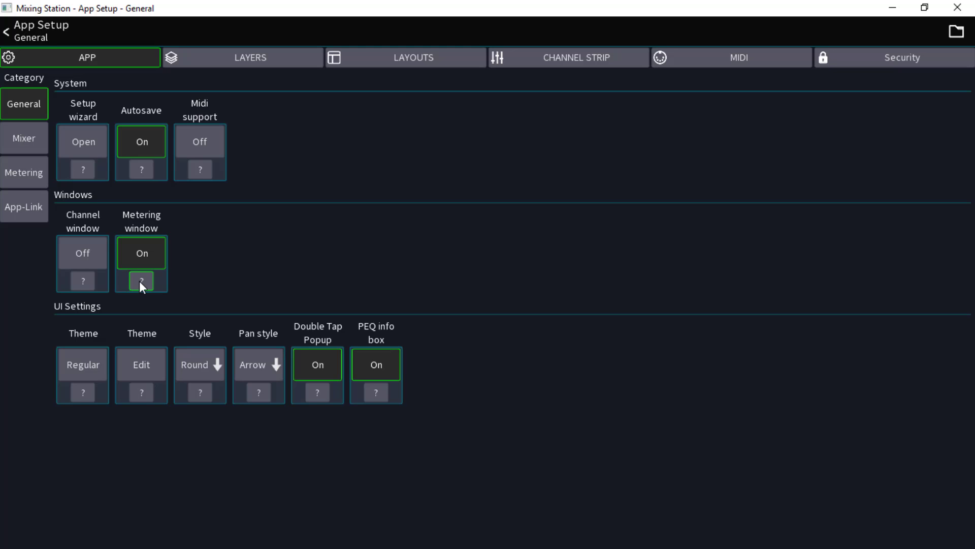
{"action": "left_click", "coordinate": [81, 146]}
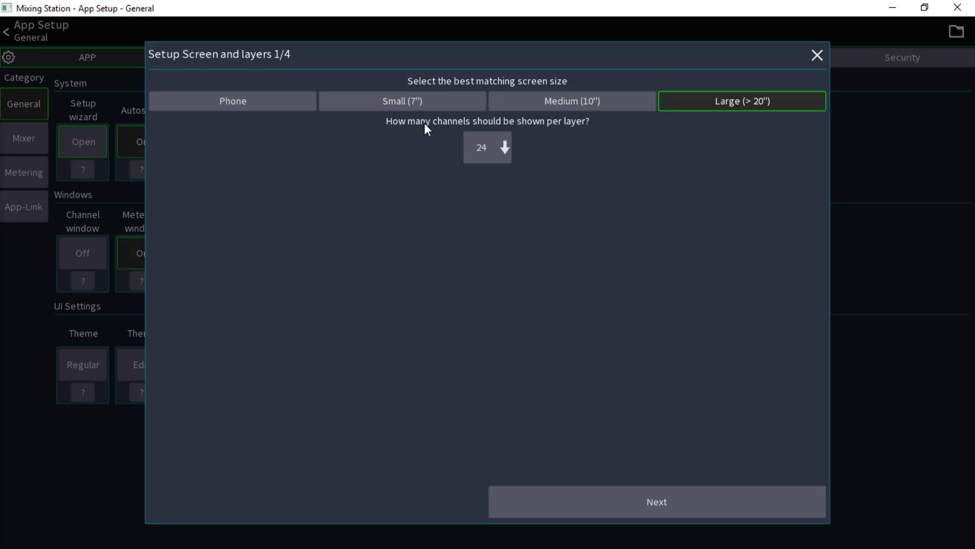
{"action": "left_click", "coordinate": [505, 148]}
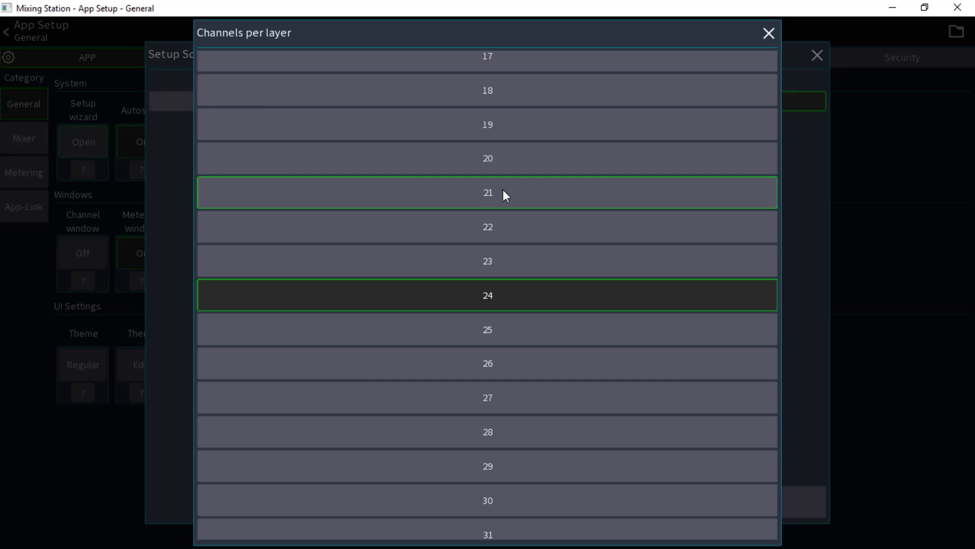
{"action": "scroll", "coordinate": [503, 190], "scroll_direction": "up", "scroll_amount": 3}
{"action": "left_click", "coordinate": [499, 219]}
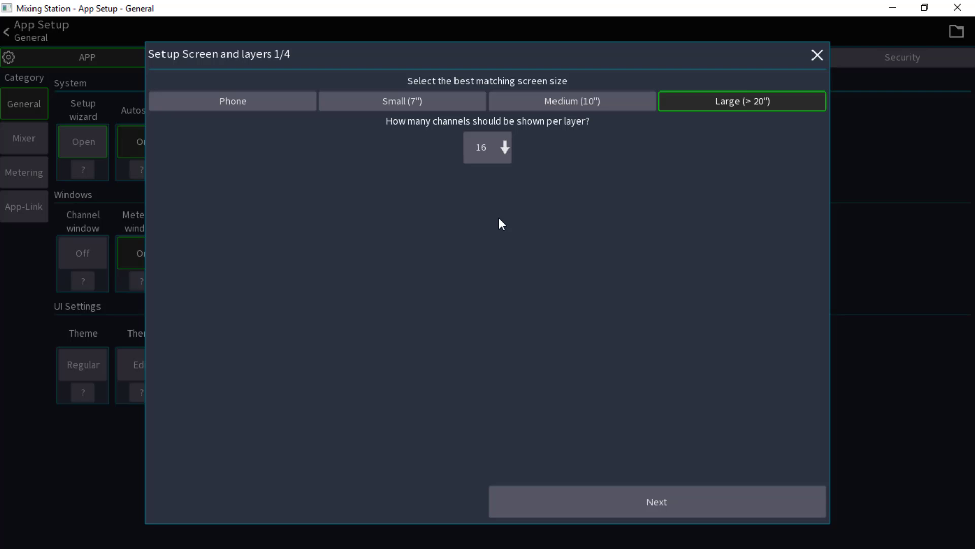
{"action": "left_click", "coordinate": [660, 499]}
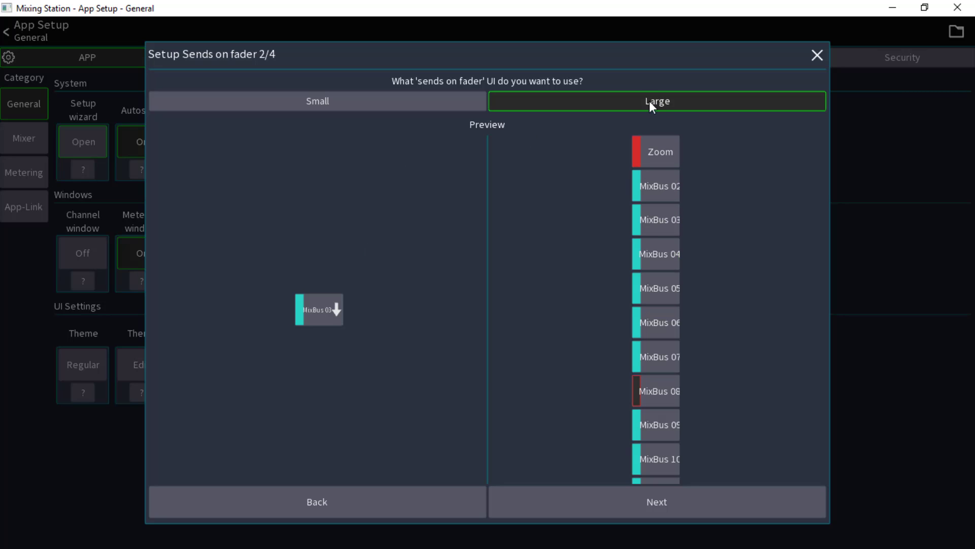
Step: Complete the setup wizard with the Large 'sends on fader' UI and check the list of sends in the mixer view
{"action": "left_click", "coordinate": [317, 108]}
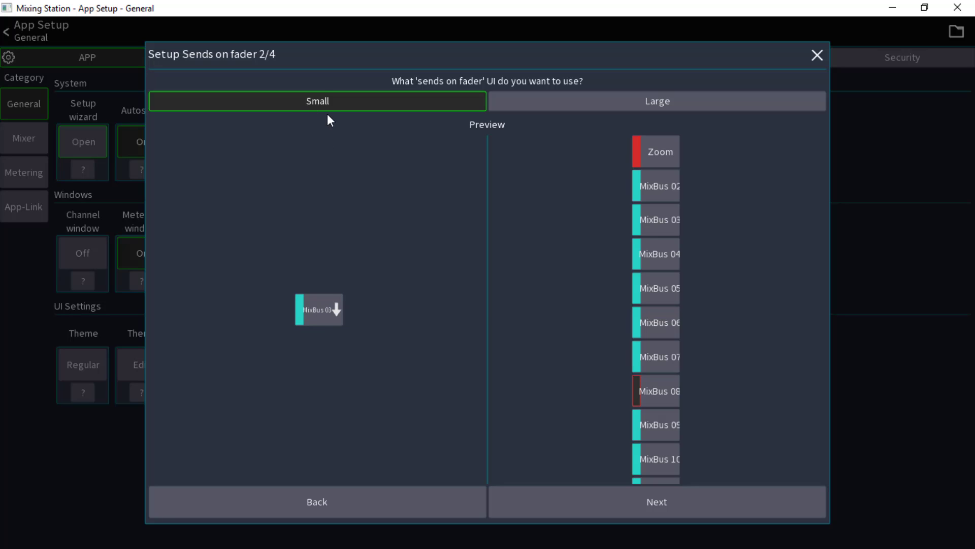
{"action": "left_click", "coordinate": [654, 100]}
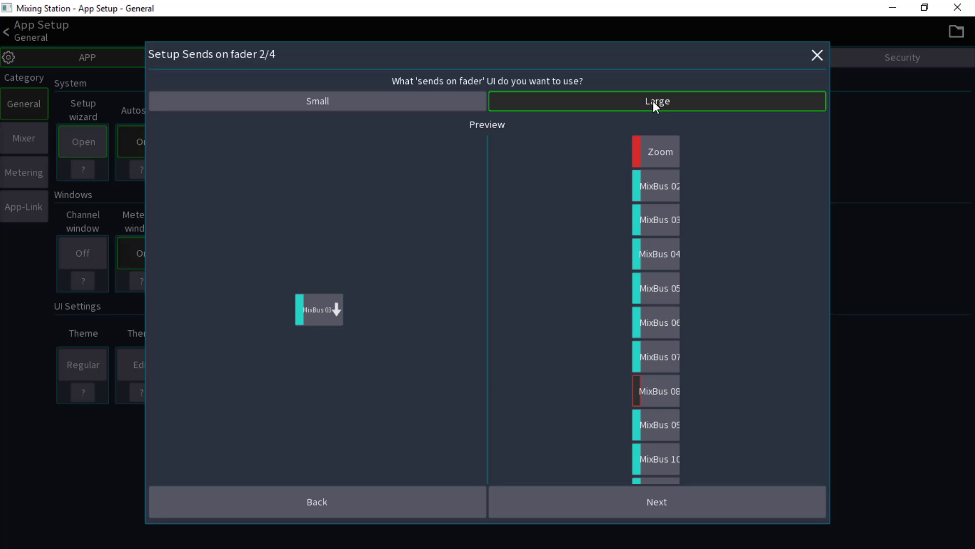
{"action": "left_click", "coordinate": [666, 499]}
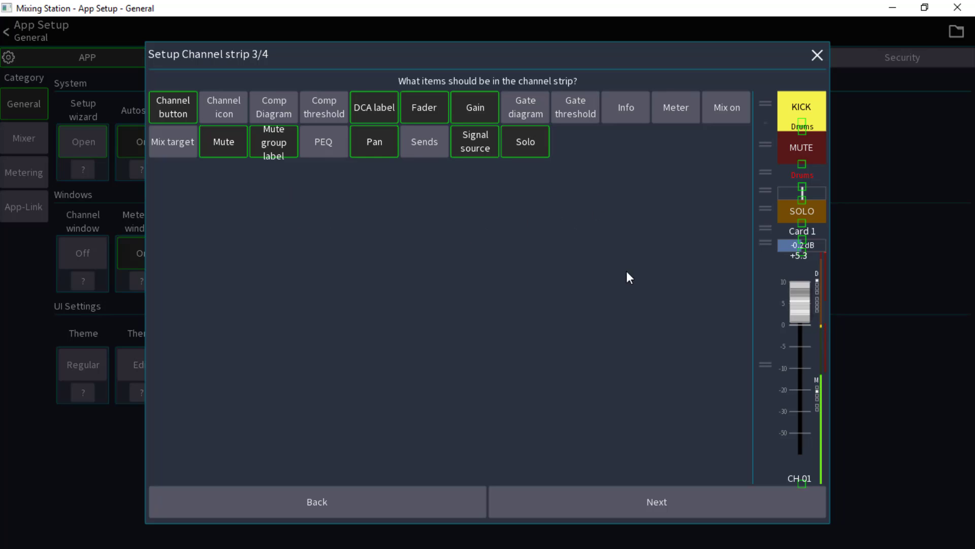
{"action": "left_click", "coordinate": [663, 505]}
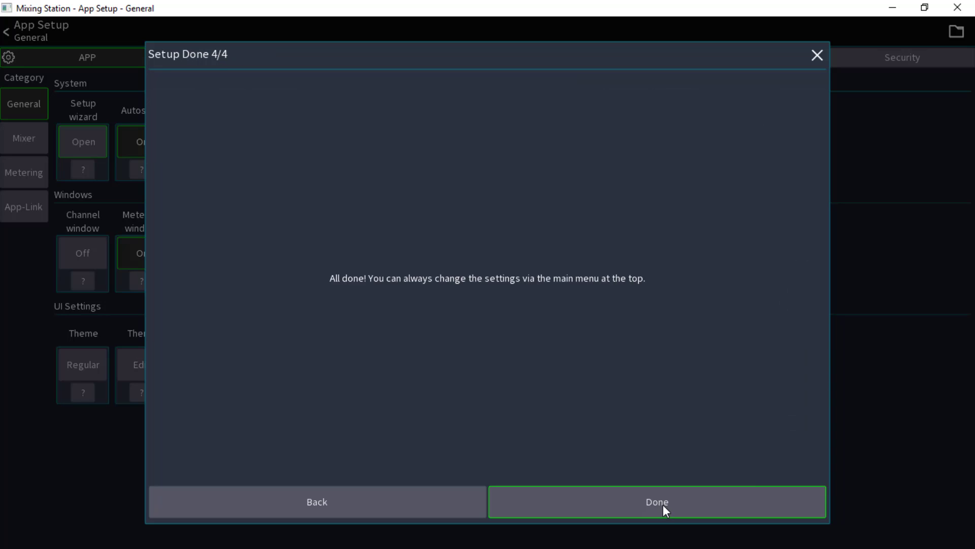
{"action": "left_click", "coordinate": [653, 502]}
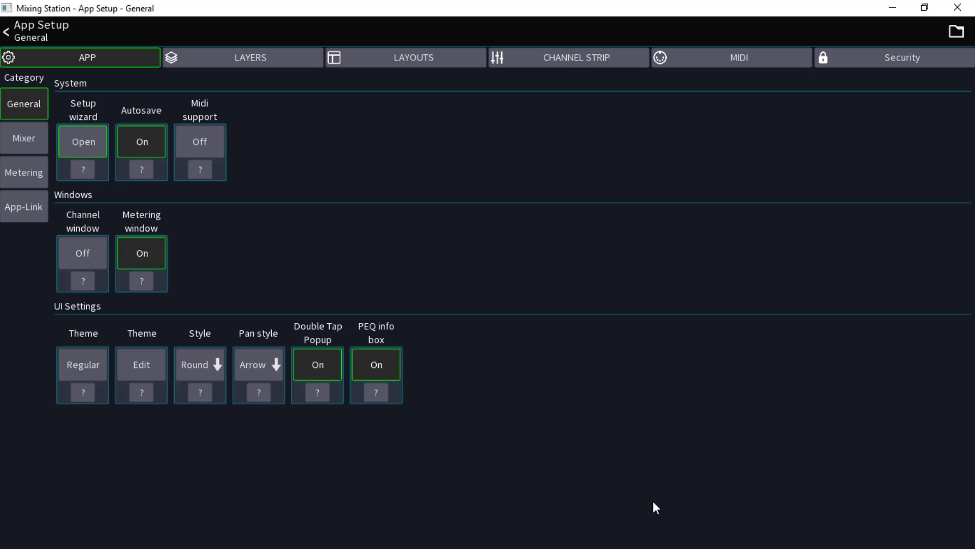
{"action": "left_click", "coordinate": [4, 33]}
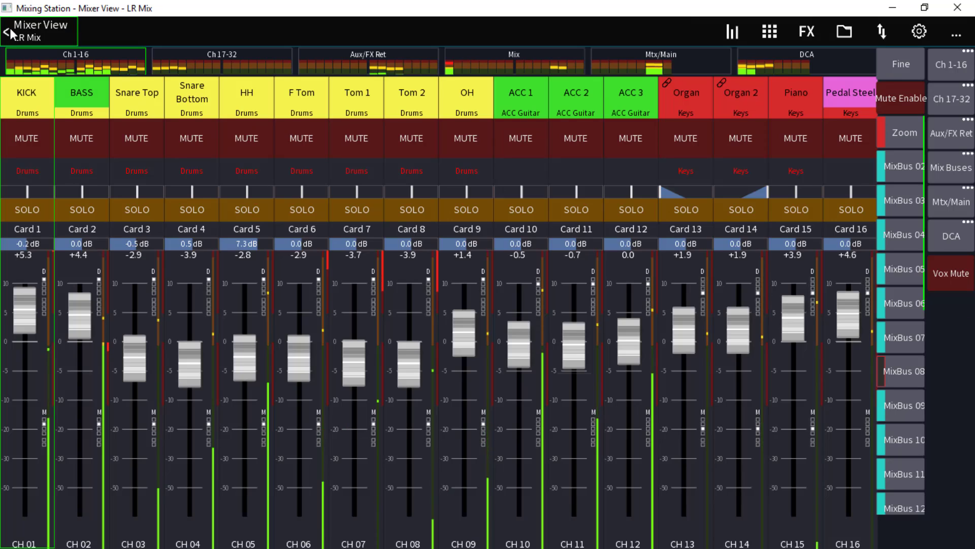
{"action": "scroll", "coordinate": [907, 211], "scroll_direction": "down", "scroll_amount": 8}
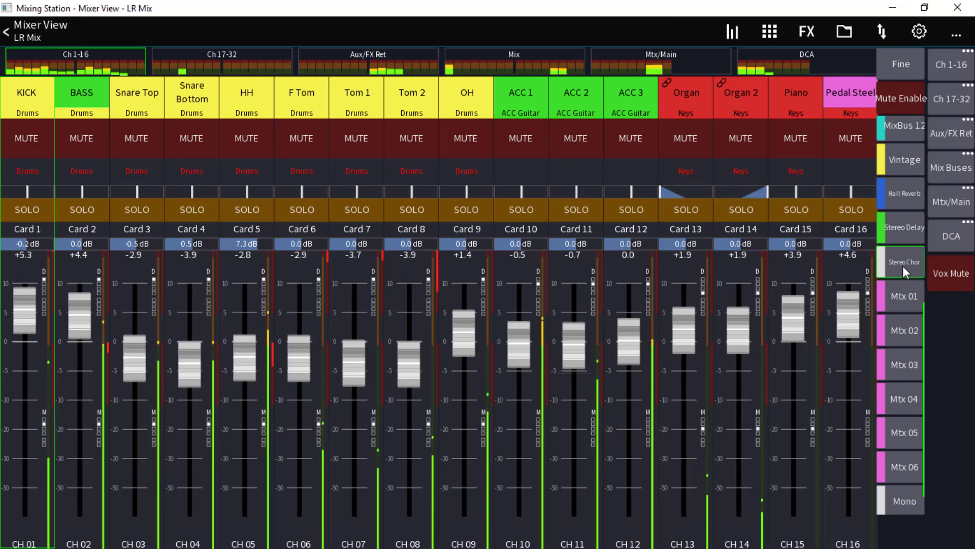
Step: Read the Channel window help in the general app settings and turn the Channel window on
{"action": "left_click", "coordinate": [921, 33]}
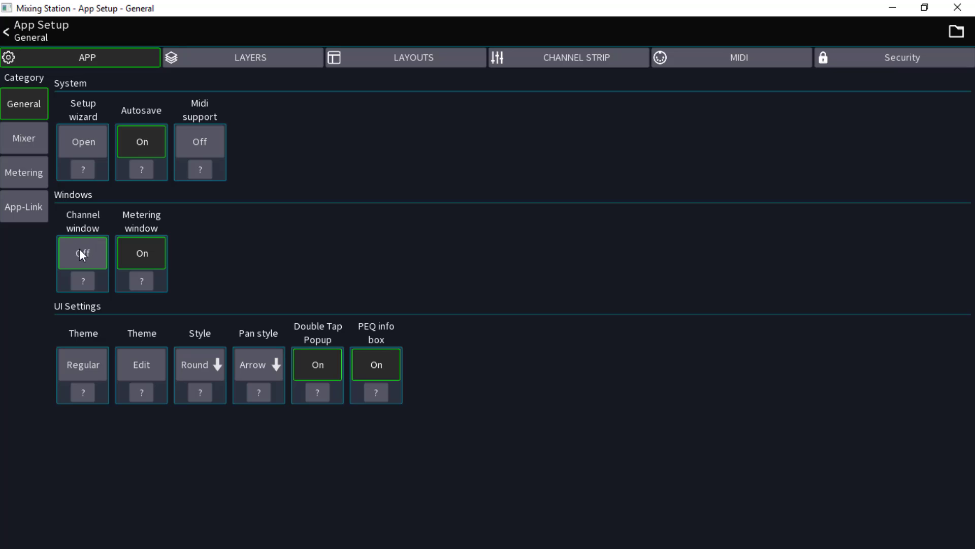
{"action": "left_click", "coordinate": [85, 285]}
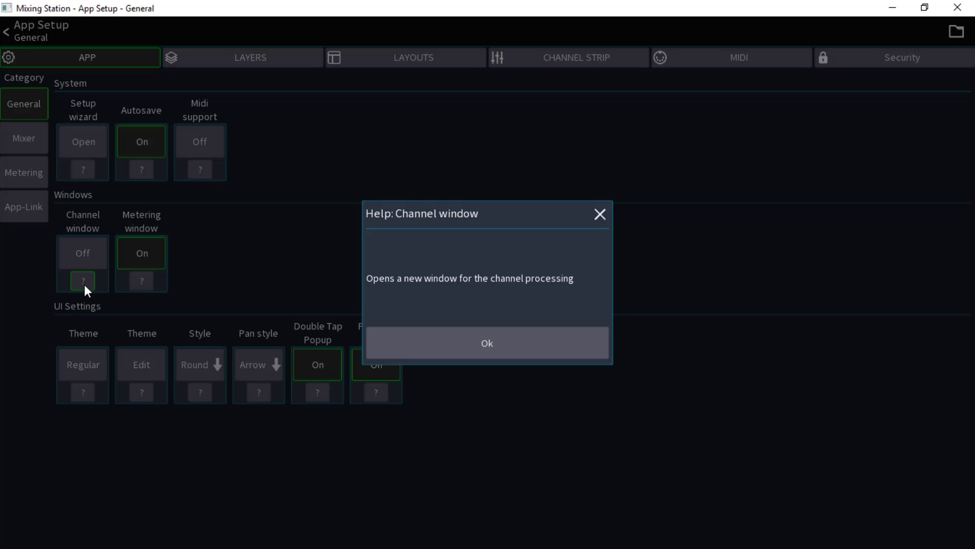
{"action": "left_click", "coordinate": [469, 350]}
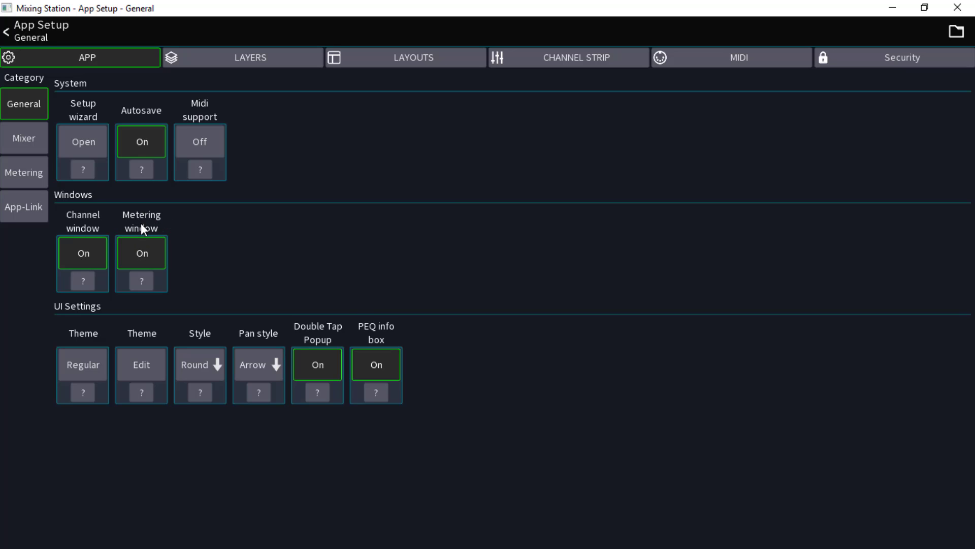
Step: Read the help text for the Metering window setting and close it
{"action": "left_click", "coordinate": [73, 364]}
{"action": "left_click", "coordinate": [144, 279]}
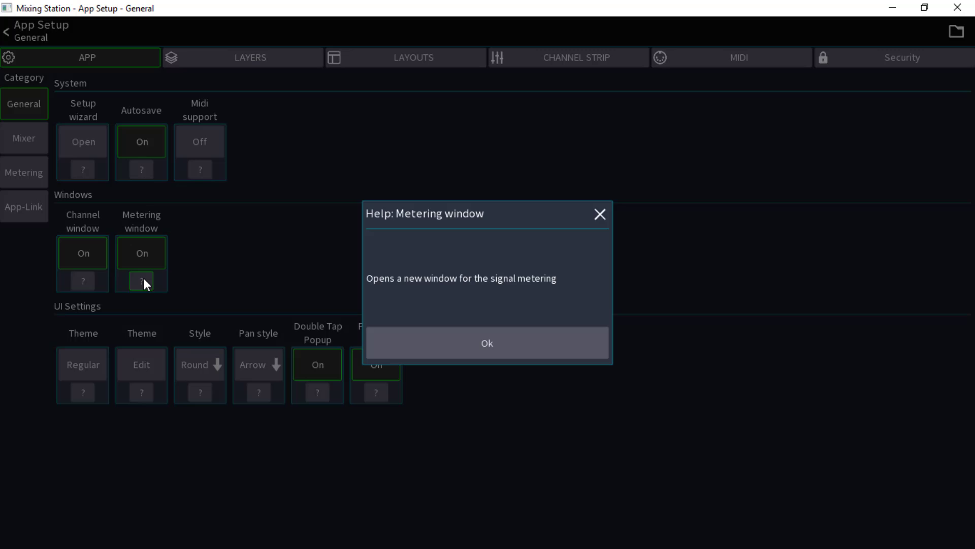
{"action": "left_click", "coordinate": [489, 346]}
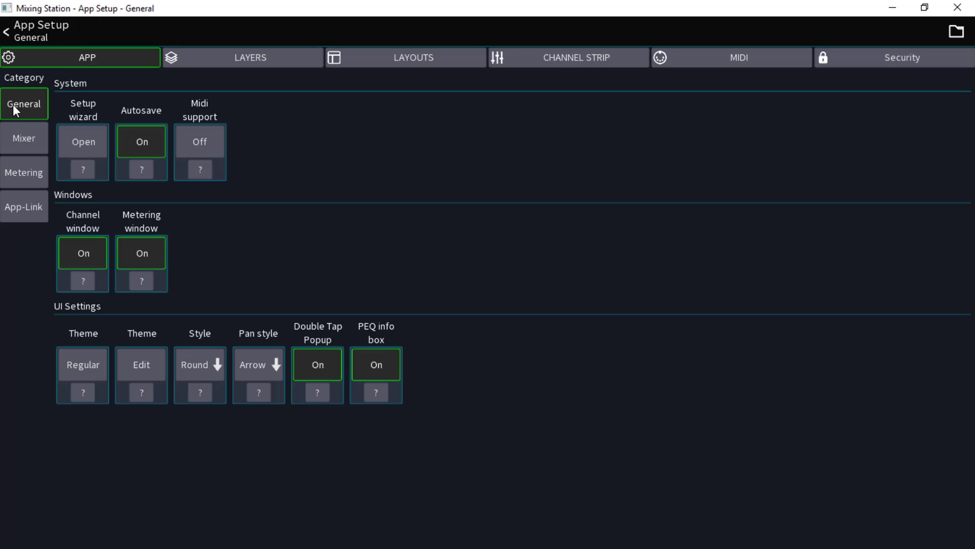
Step: Return to the mixer view and look at the KICK channel's processing overview
{"action": "left_click", "coordinate": [10, 32]}
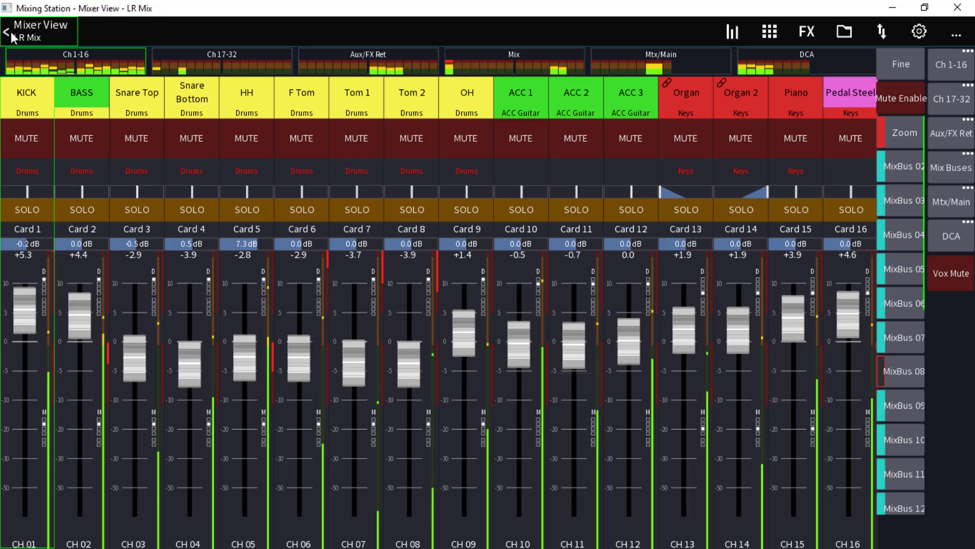
{"action": "left_click", "coordinate": [27, 109]}
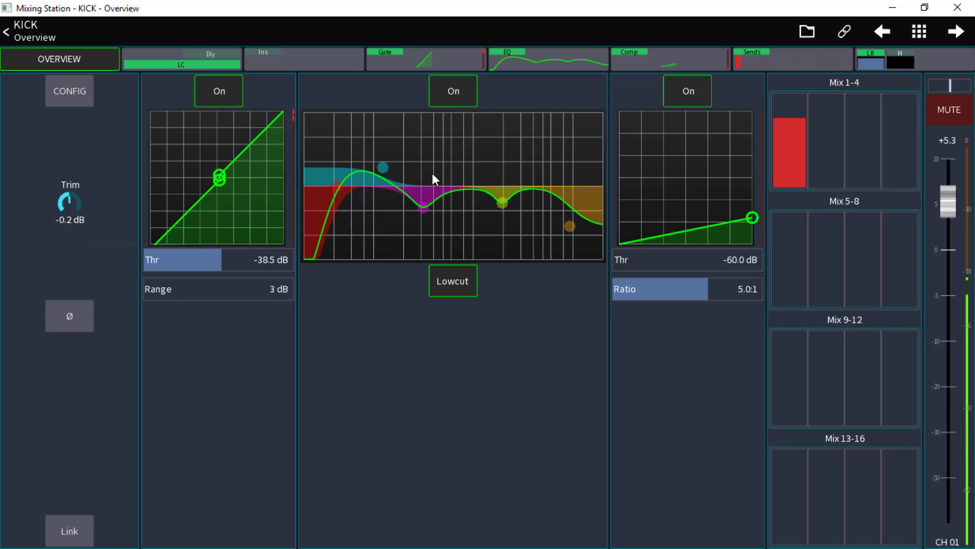
{"action": "left_click", "coordinate": [7, 38]}
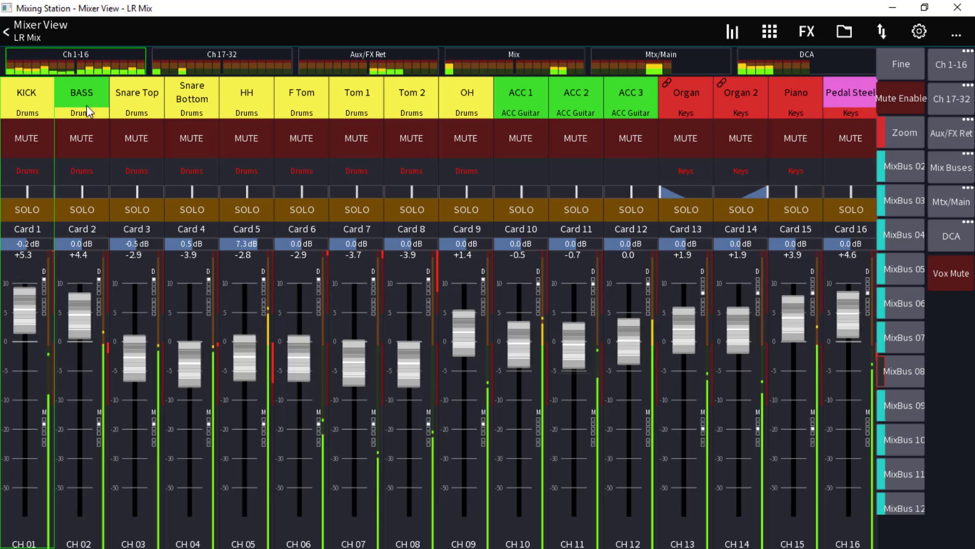
Step: Open the scribble strip overview and look through the input, aux, FX return, bus, matrix and main names and colours
{"action": "left_click", "coordinate": [30, 102]}
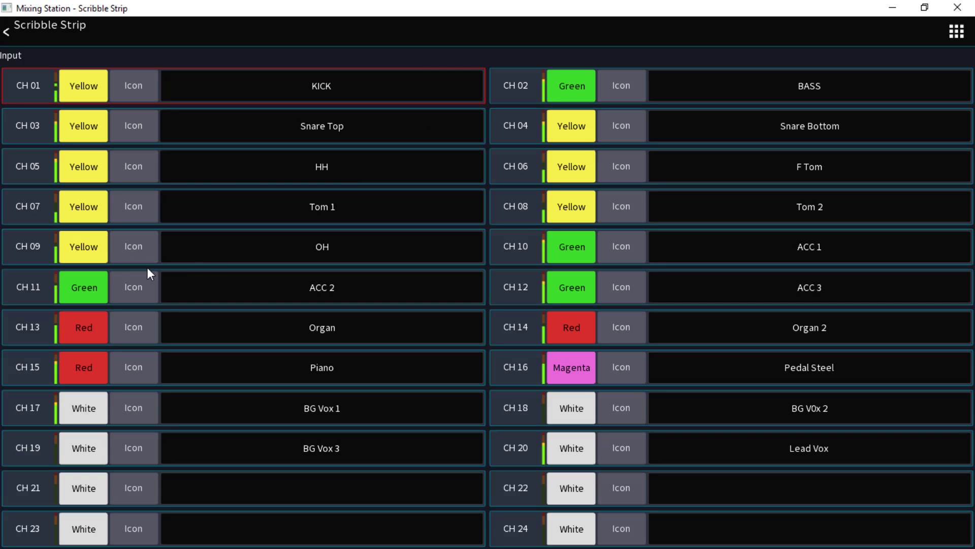
{"action": "scroll", "coordinate": [262, 267], "scroll_direction": "down", "scroll_amount": 3}
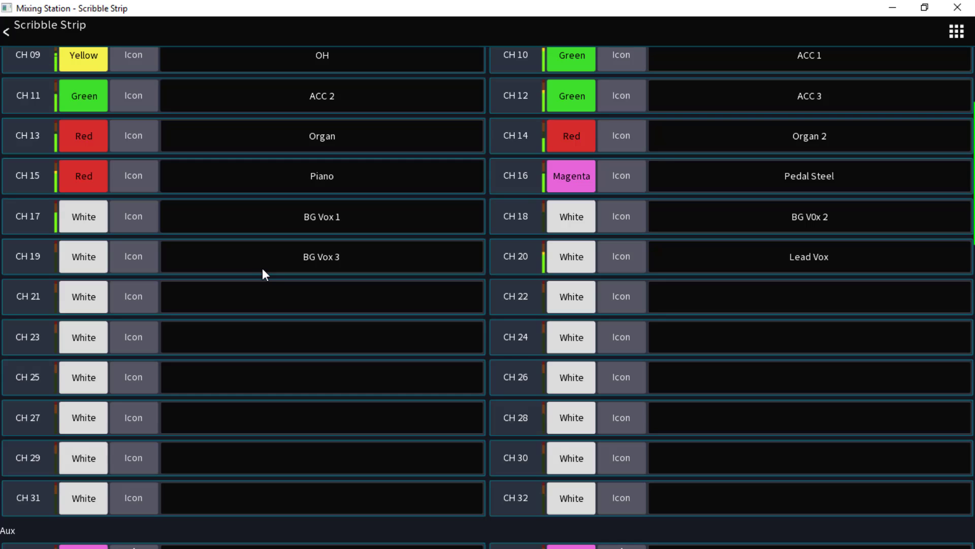
{"action": "scroll", "coordinate": [264, 269], "scroll_direction": "down", "scroll_amount": 1}
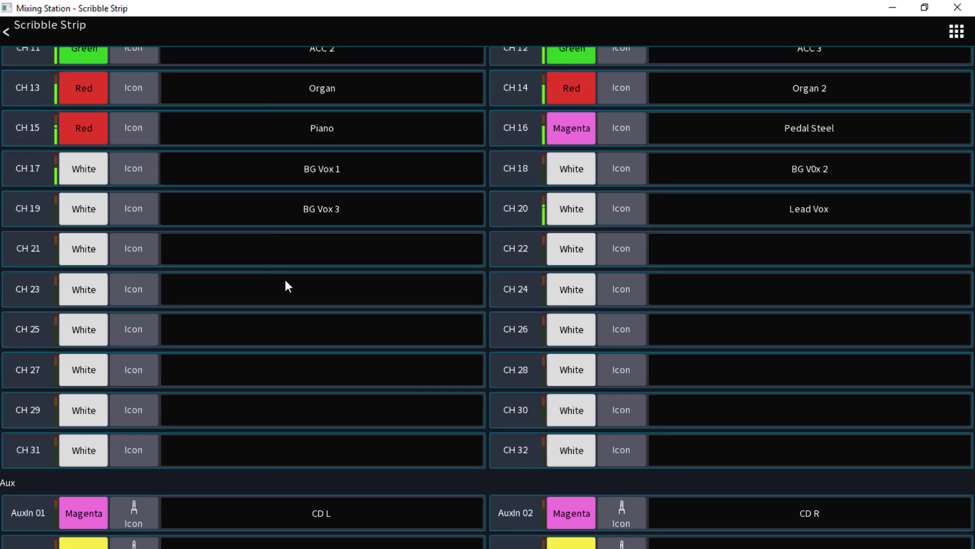
{"action": "scroll", "coordinate": [285, 280], "scroll_direction": "down", "scroll_amount": 4}
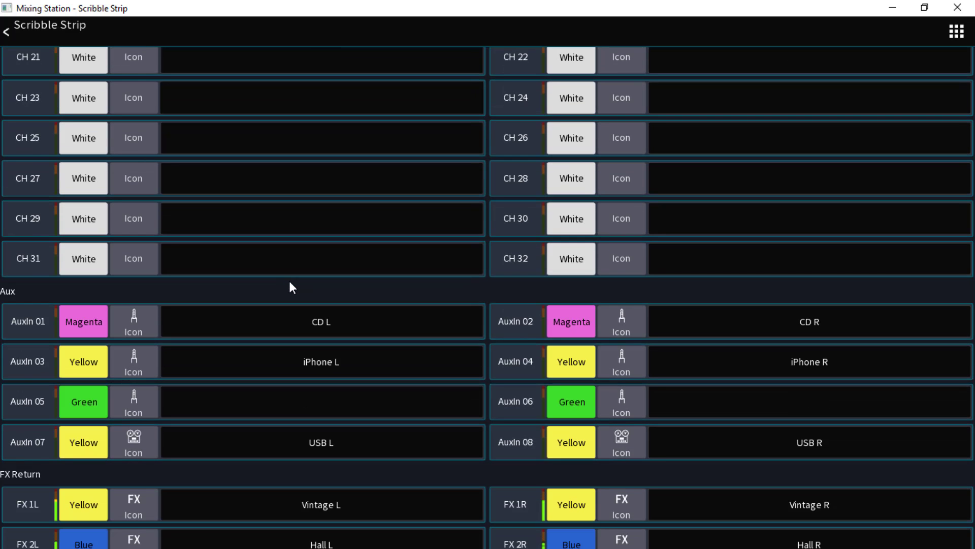
{"action": "scroll", "coordinate": [289, 282], "scroll_direction": "down", "scroll_amount": 9}
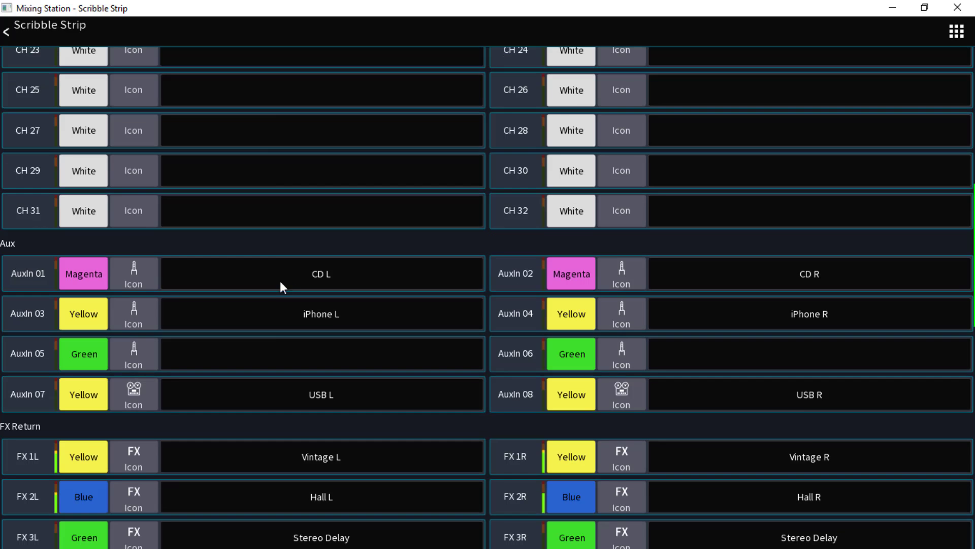
{"action": "scroll", "coordinate": [231, 315], "scroll_direction": "down", "scroll_amount": 3}
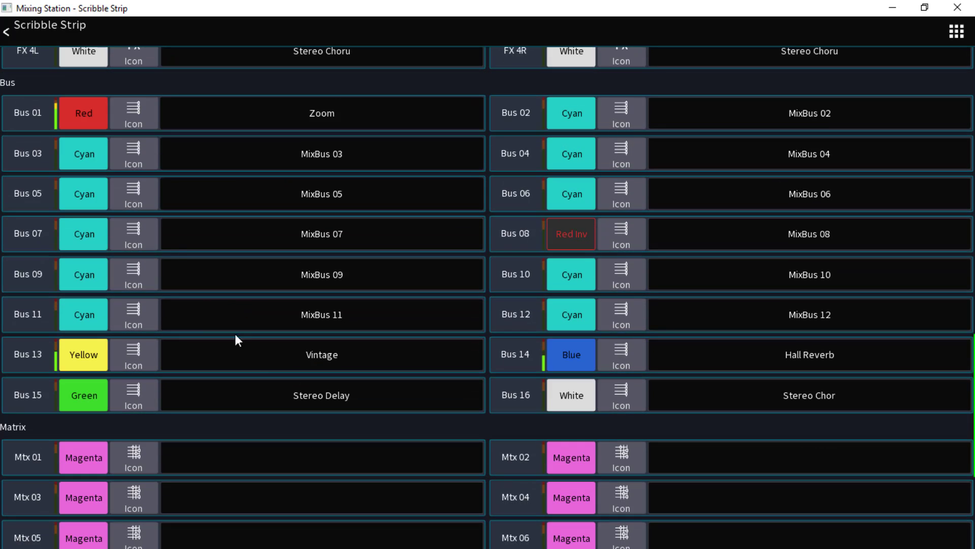
{"action": "scroll", "coordinate": [301, 407], "scroll_direction": "down", "scroll_amount": 3}
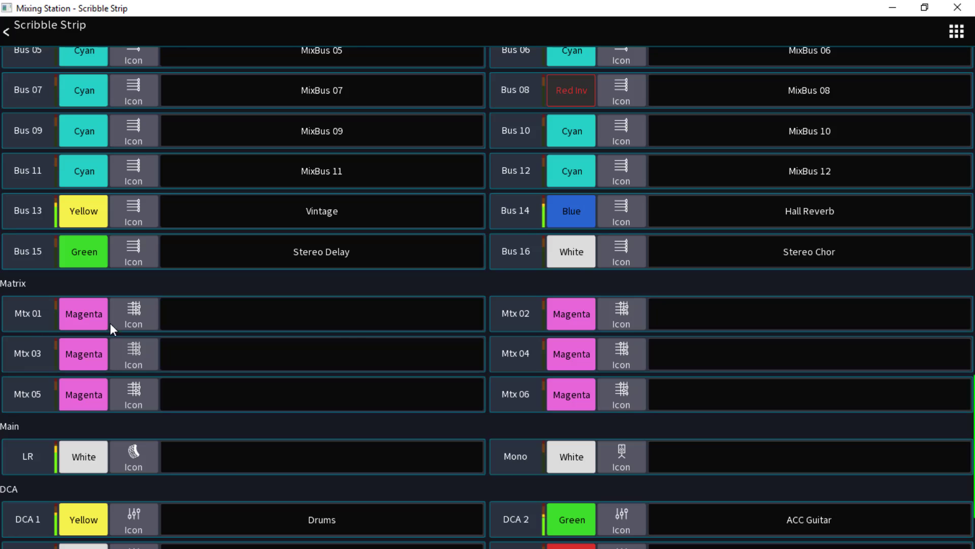
Step: View the name entry for Mtx 01, close it without changes, and review the DCA names before returning to the input channels
{"action": "left_click", "coordinate": [329, 322]}
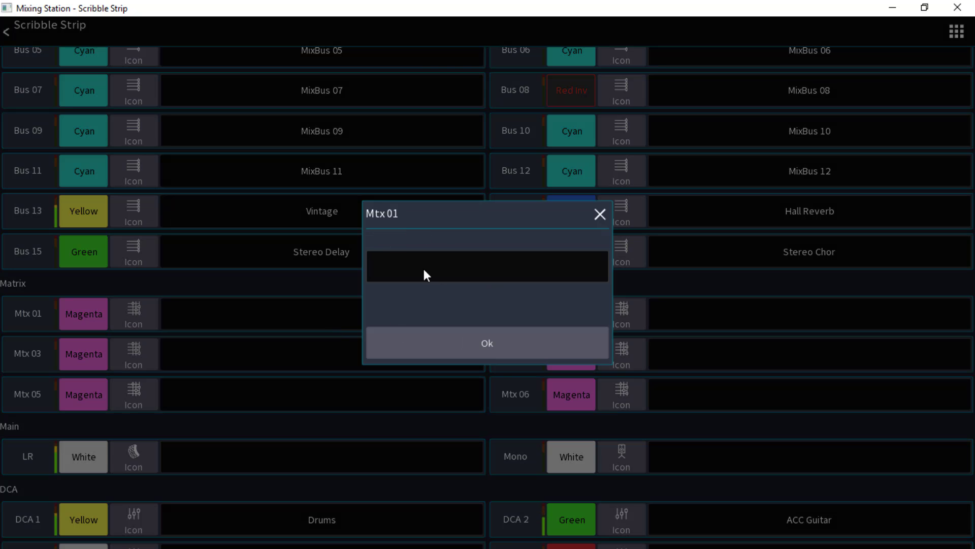
{"action": "left_click", "coordinate": [598, 214]}
{"action": "scroll", "coordinate": [315, 359], "scroll_direction": "down", "scroll_amount": 3}
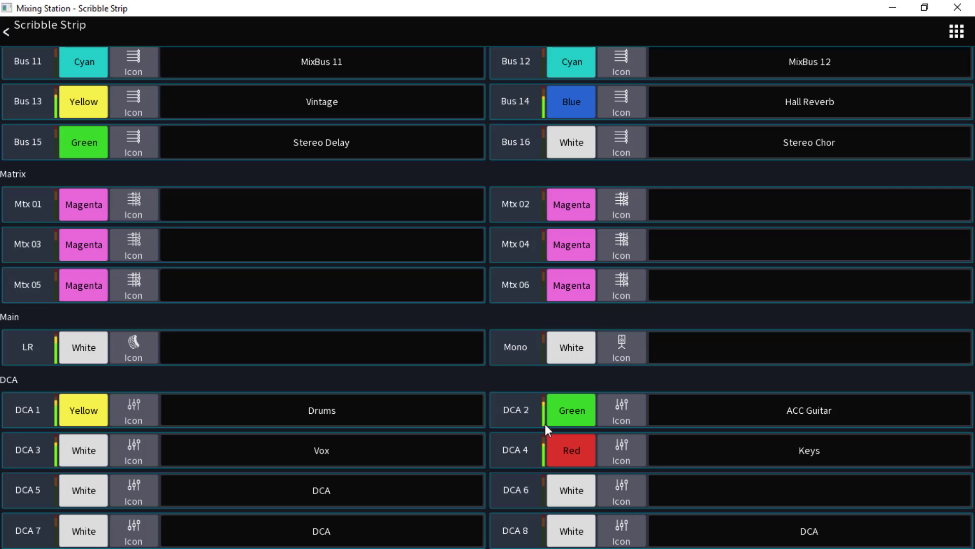
{"action": "scroll", "coordinate": [626, 397], "scroll_direction": "up", "scroll_amount": 20}
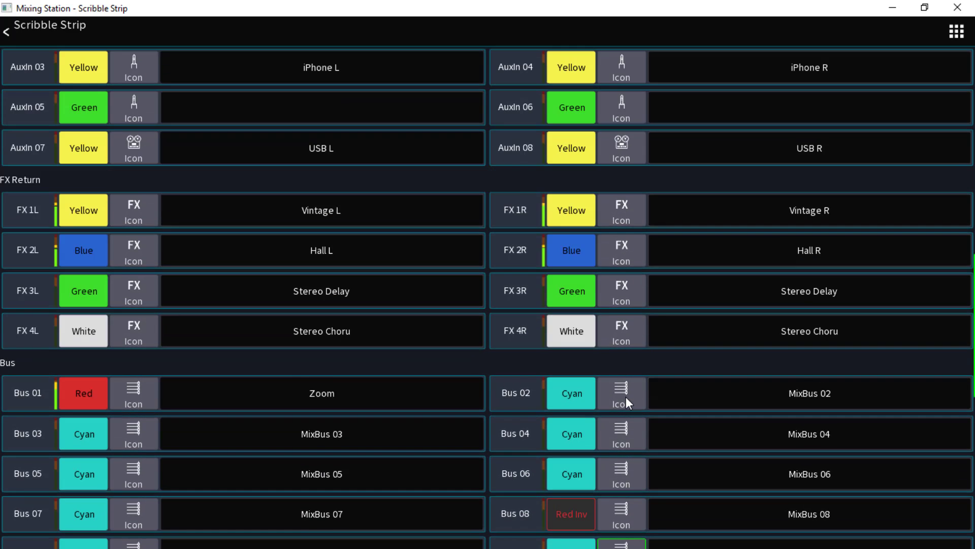
{"action": "scroll", "coordinate": [626, 398], "scroll_direction": "up", "scroll_amount": 12}
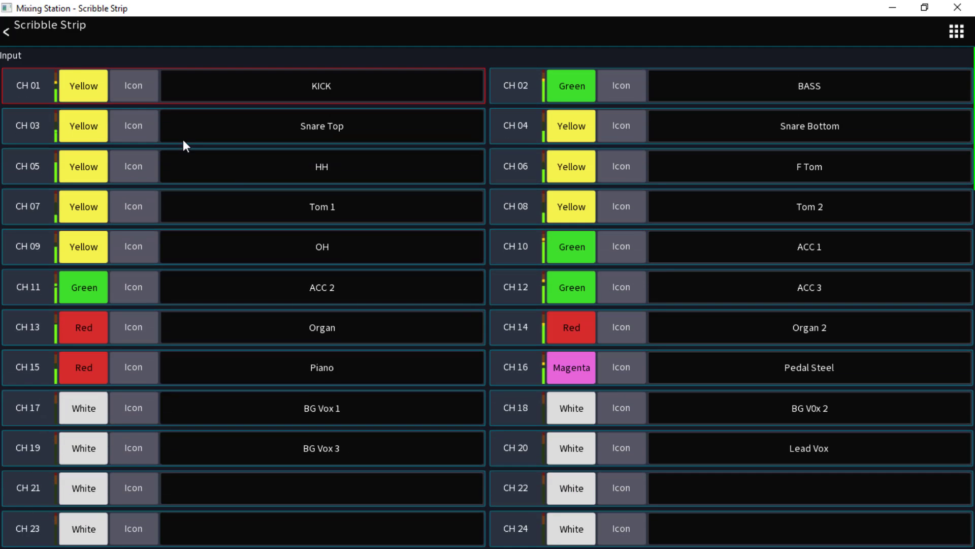
Step: Check the mute groups and FX tap popup, close it and return to the mixer view
{"action": "left_click", "coordinate": [957, 33]}
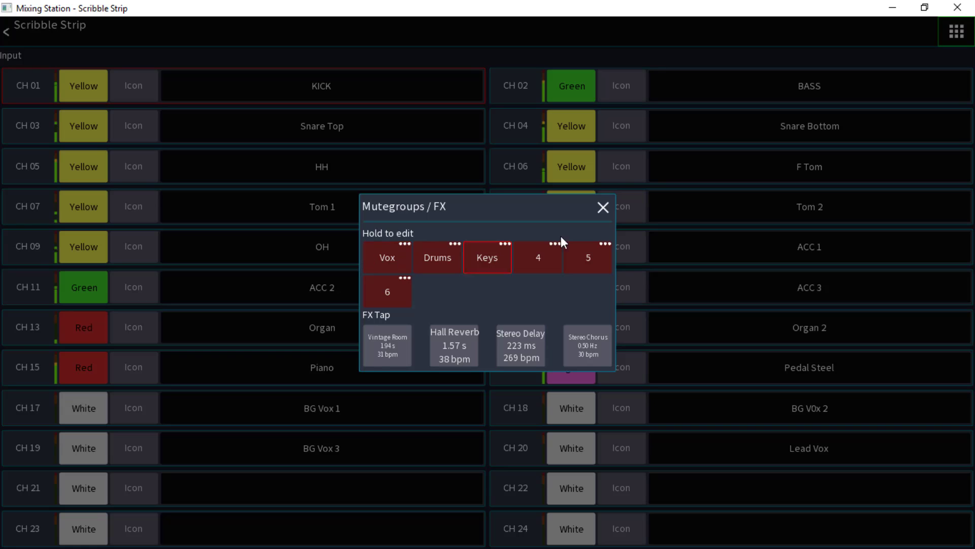
{"action": "left_click", "coordinate": [598, 210]}
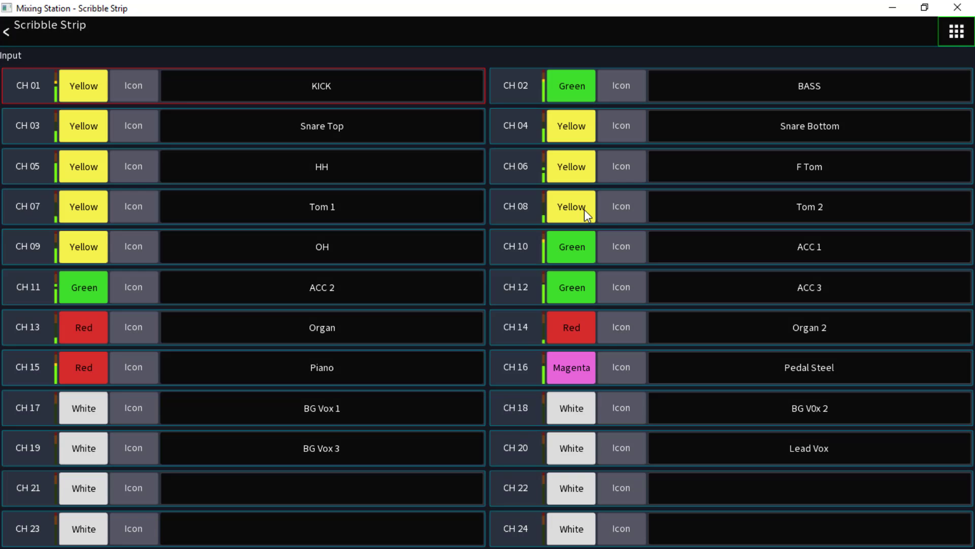
{"action": "left_click", "coordinate": [6, 39]}
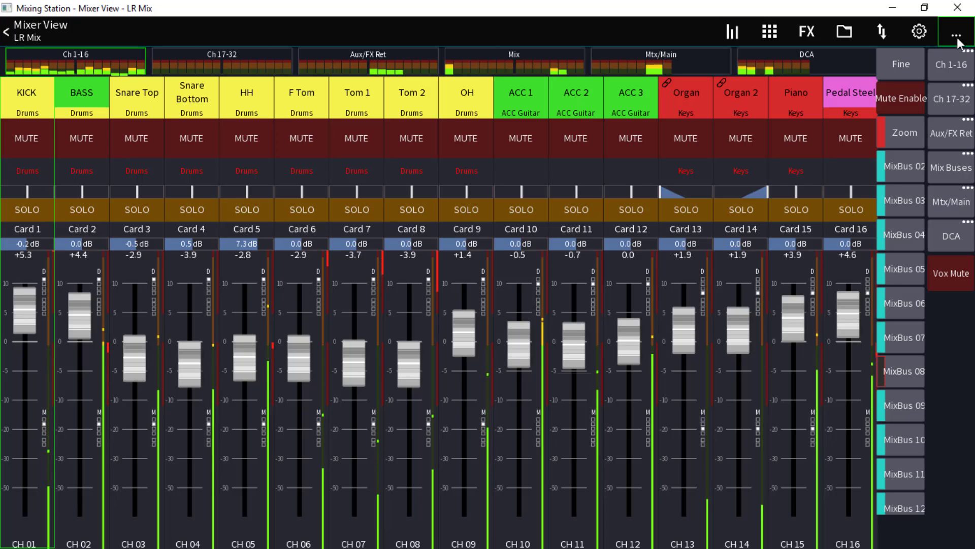
Step: Open the Mixer category of the app settings and view the available PEQ sensitivity values without changing them
{"action": "left_click", "coordinate": [919, 33]}
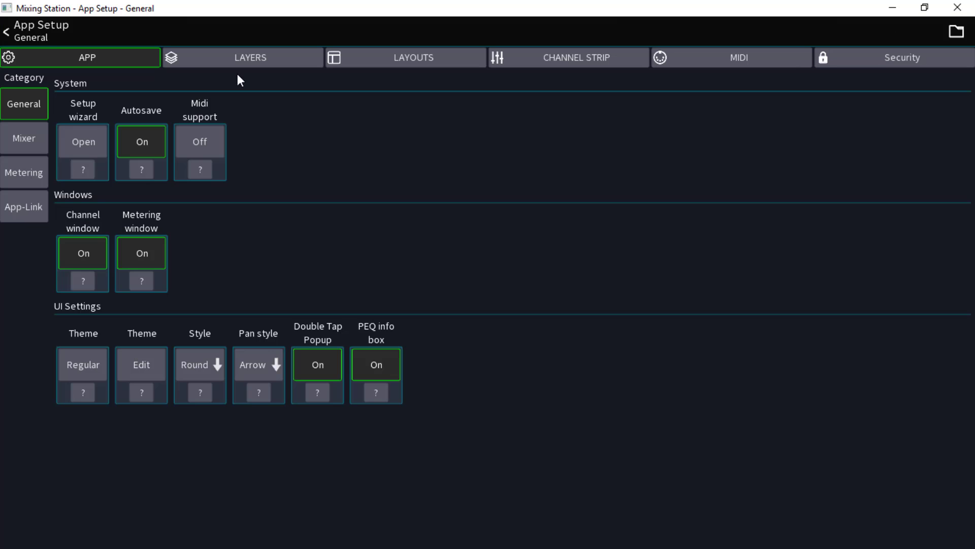
{"action": "left_click", "coordinate": [18, 141]}
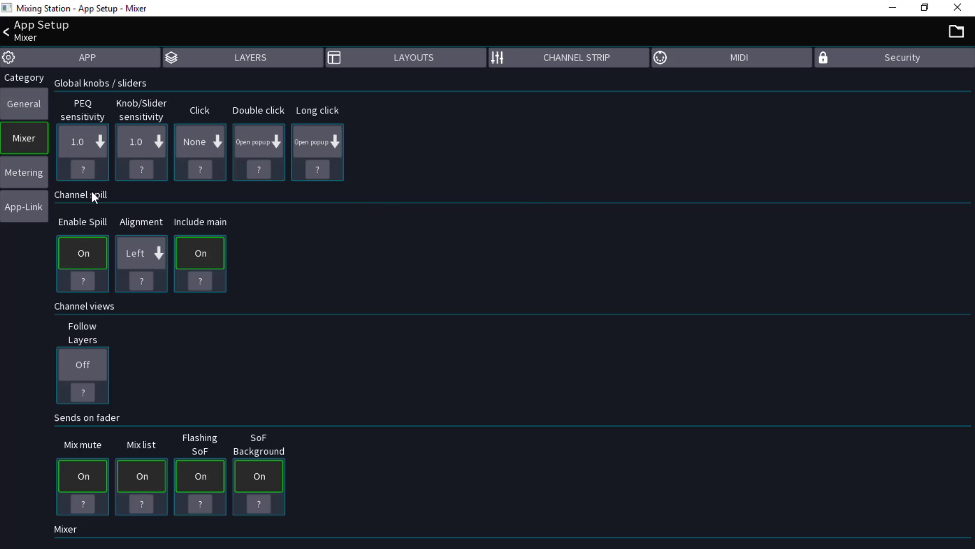
{"action": "left_click", "coordinate": [90, 148]}
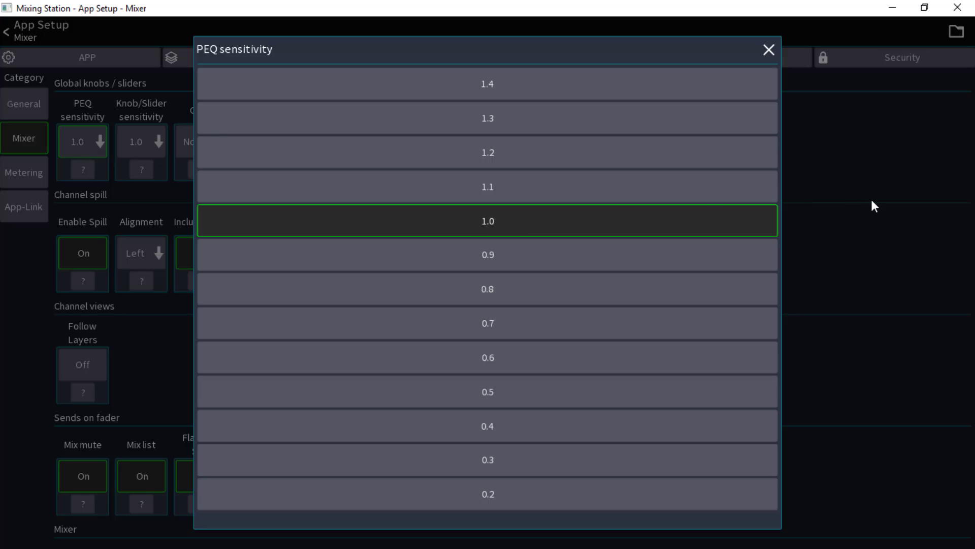
{"action": "left_click", "coordinate": [768, 49]}
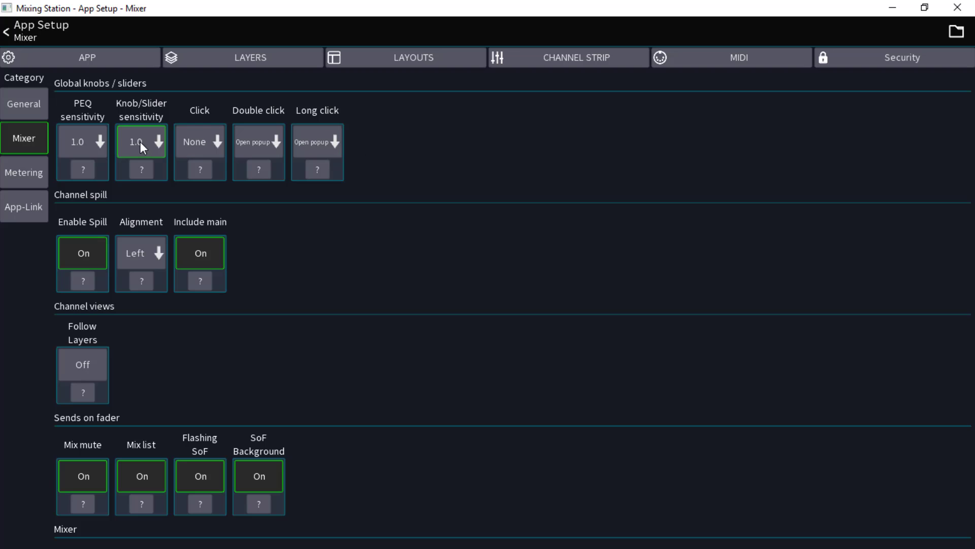
Step: Set the Click action for global knobs and sliders to Open popup and review its other options
{"action": "left_click", "coordinate": [203, 142]}
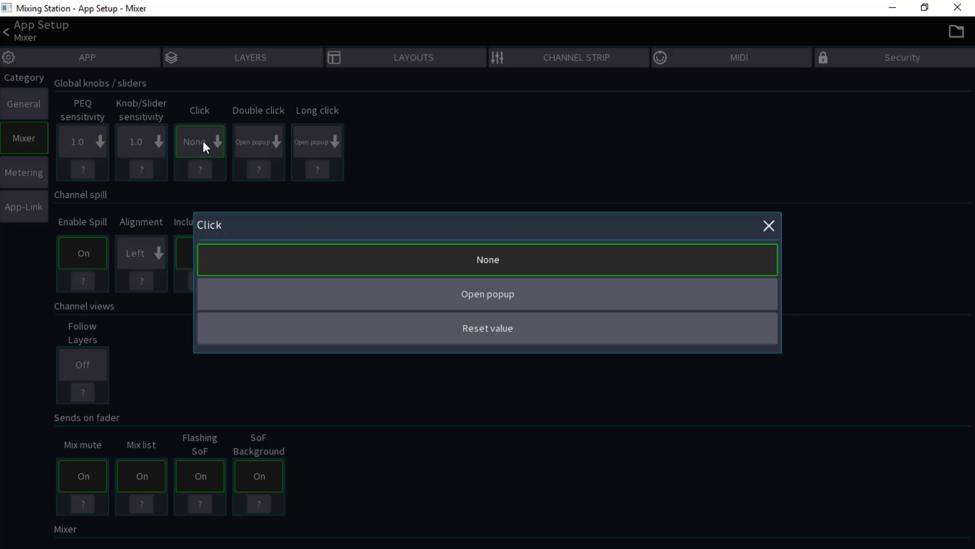
{"action": "left_click", "coordinate": [487, 294]}
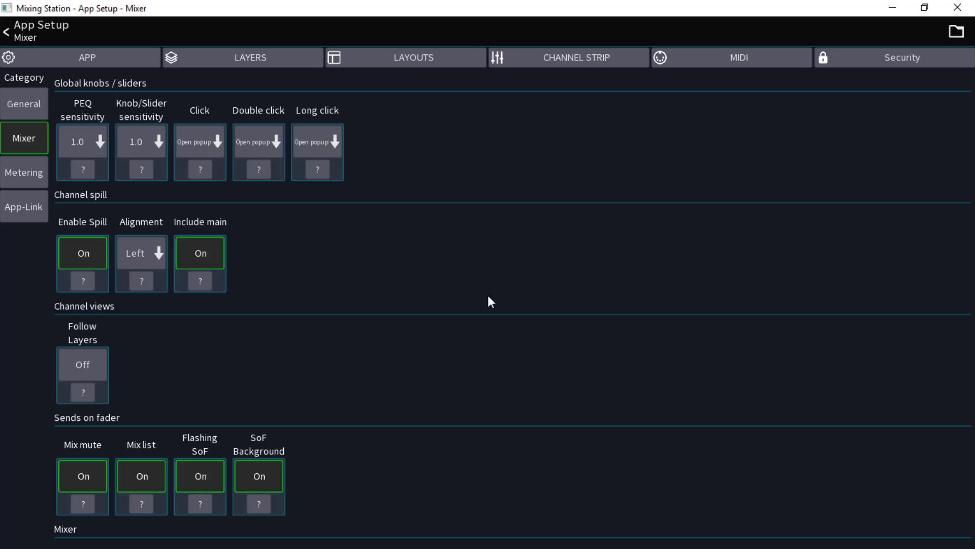
{"action": "left_click", "coordinate": [200, 139]}
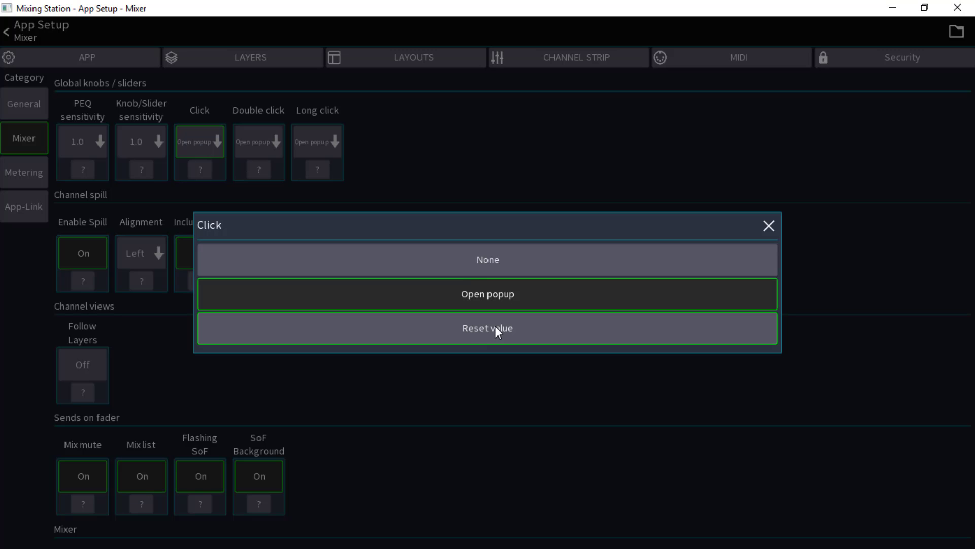
{"action": "left_click", "coordinate": [763, 227]}
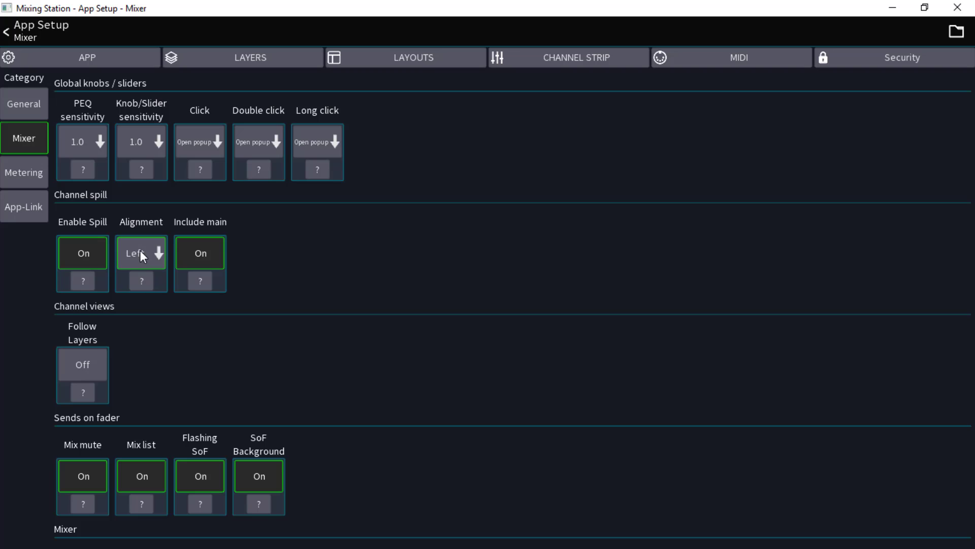
Step: Read the help texts for the Include main channel spill setting and the Follow Layers channel view setting
{"action": "left_click", "coordinate": [198, 282]}
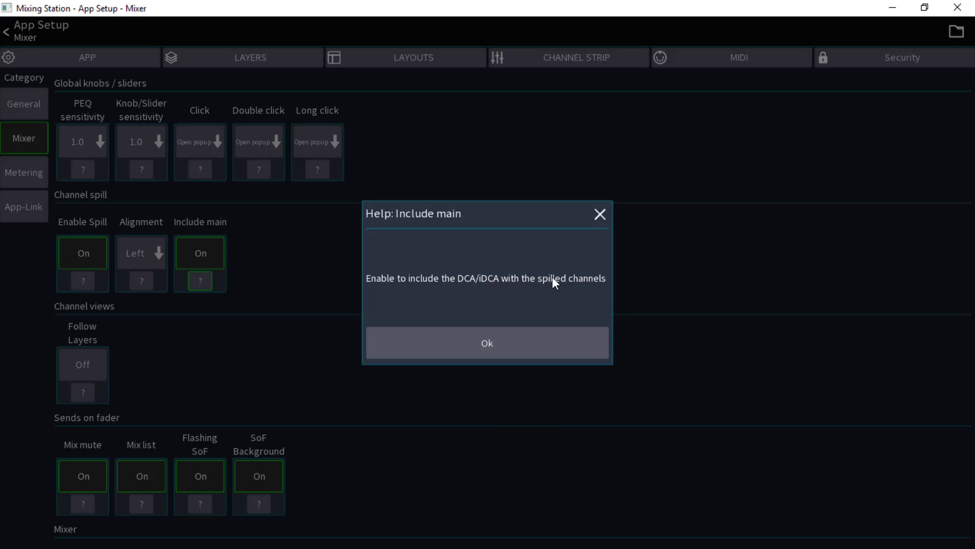
{"action": "left_click", "coordinate": [485, 344]}
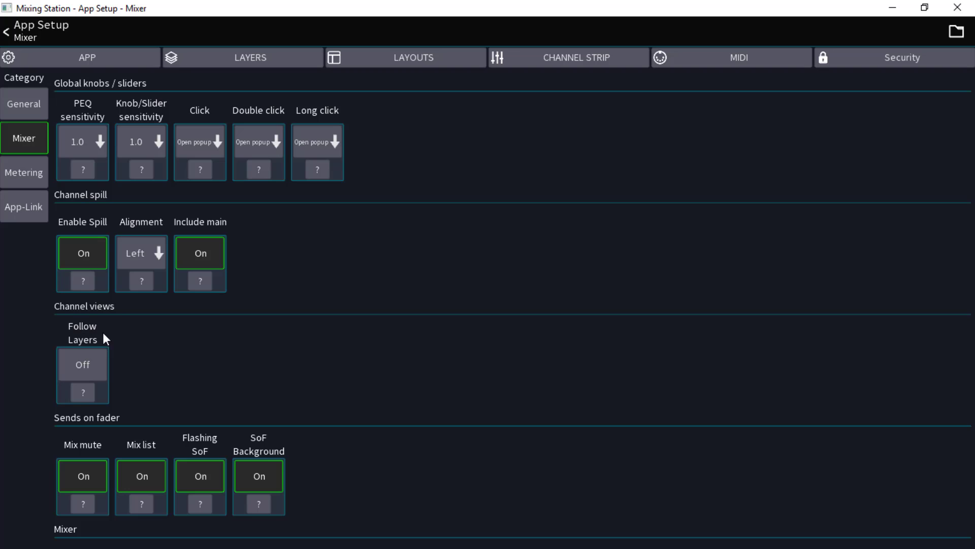
{"action": "scroll", "coordinate": [79, 300], "scroll_direction": "down", "scroll_amount": 1}
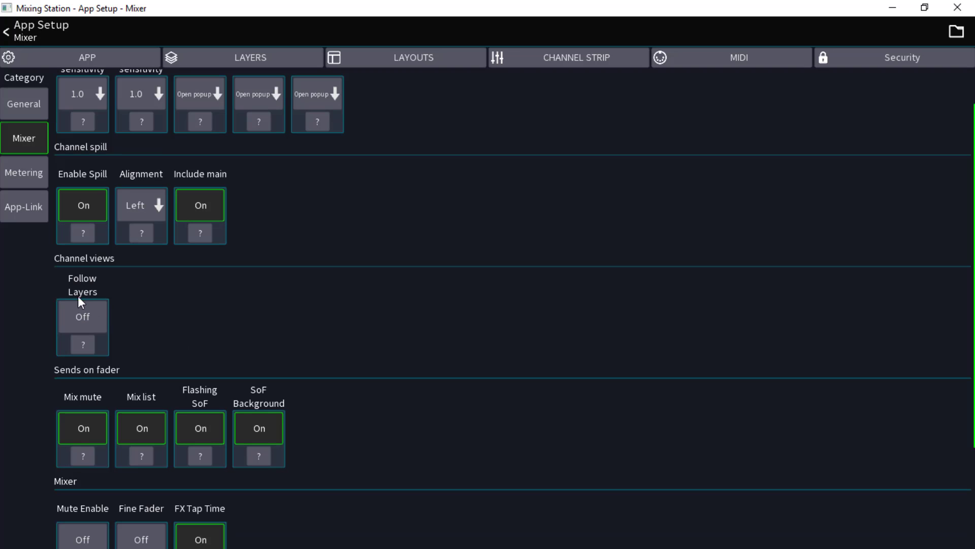
{"action": "left_click", "coordinate": [81, 345]}
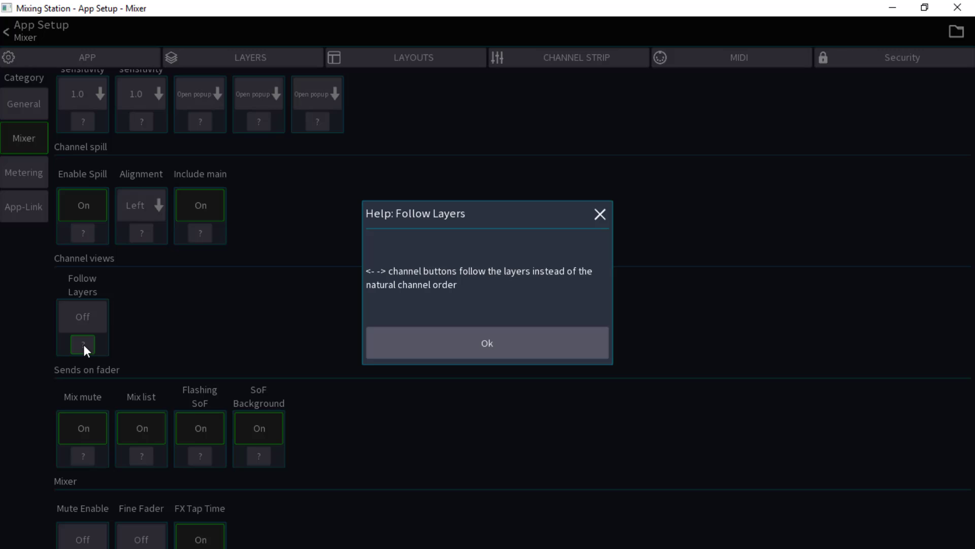
{"action": "left_click", "coordinate": [477, 340]}
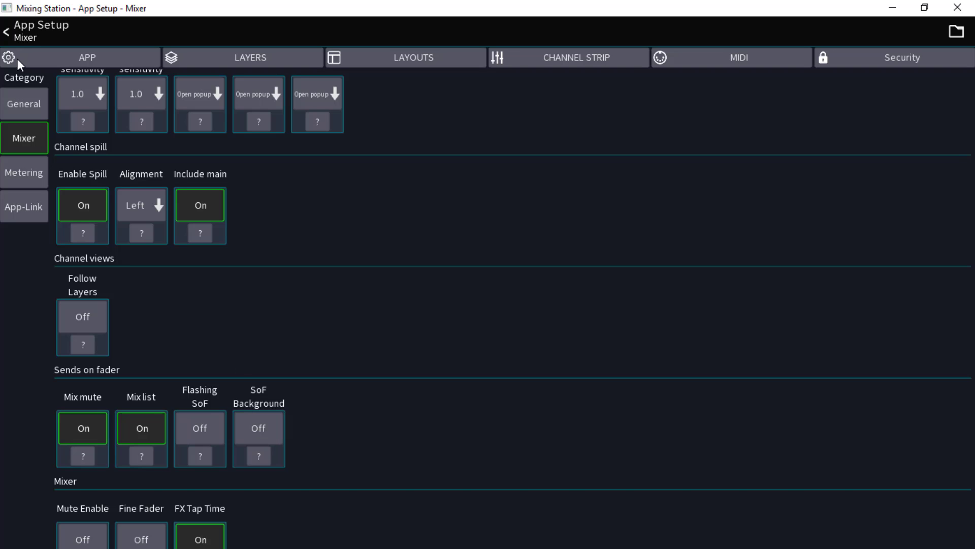
Step: Return to the mixer view and switch the MixBus 05 sends on fader on and off twice to check its appearance
{"action": "left_click", "coordinate": [23, 31]}
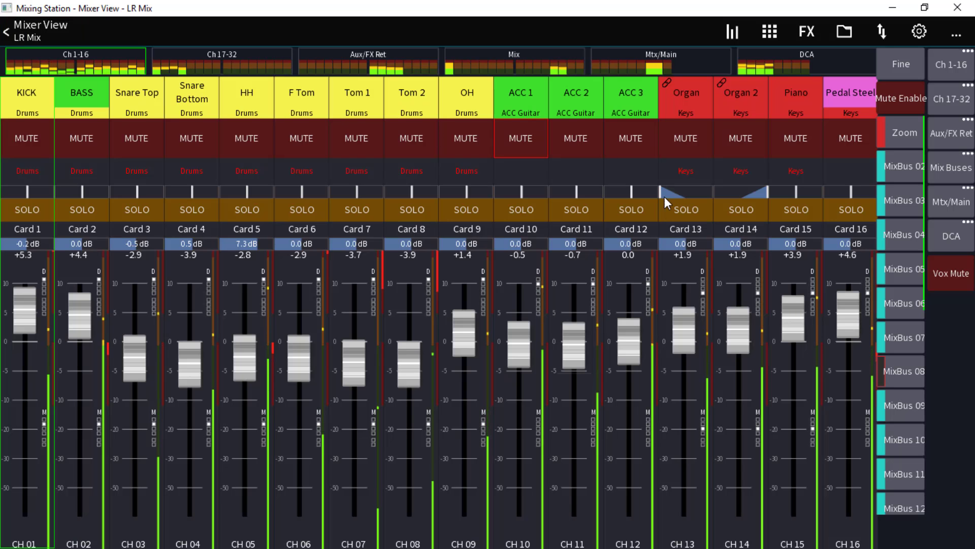
{"action": "left_click", "coordinate": [903, 267]}
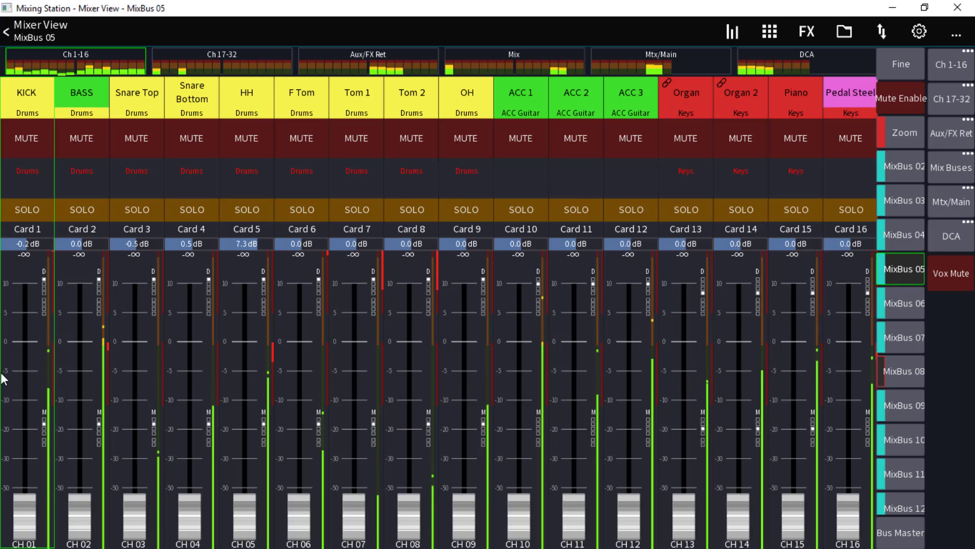
{"action": "left_click", "coordinate": [906, 273]}
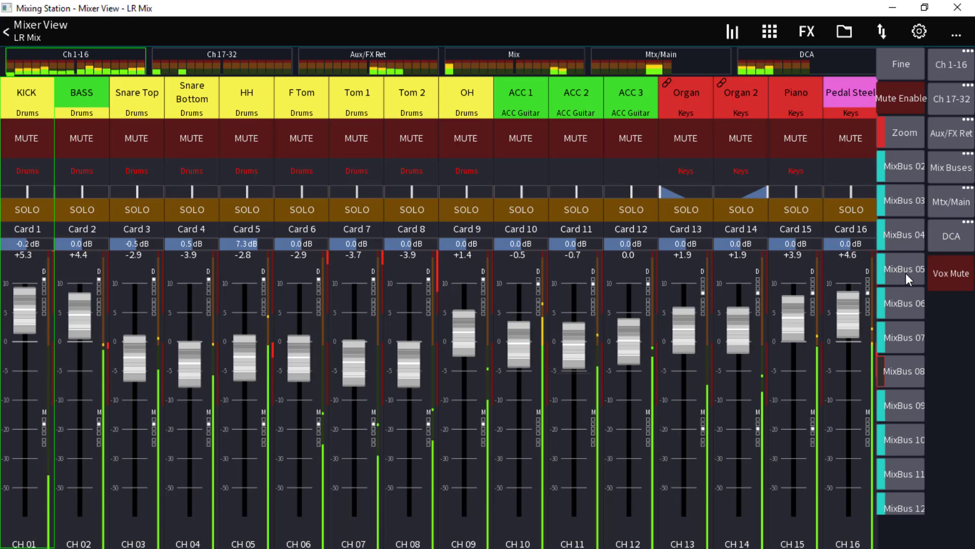
{"action": "left_click", "coordinate": [907, 272]}
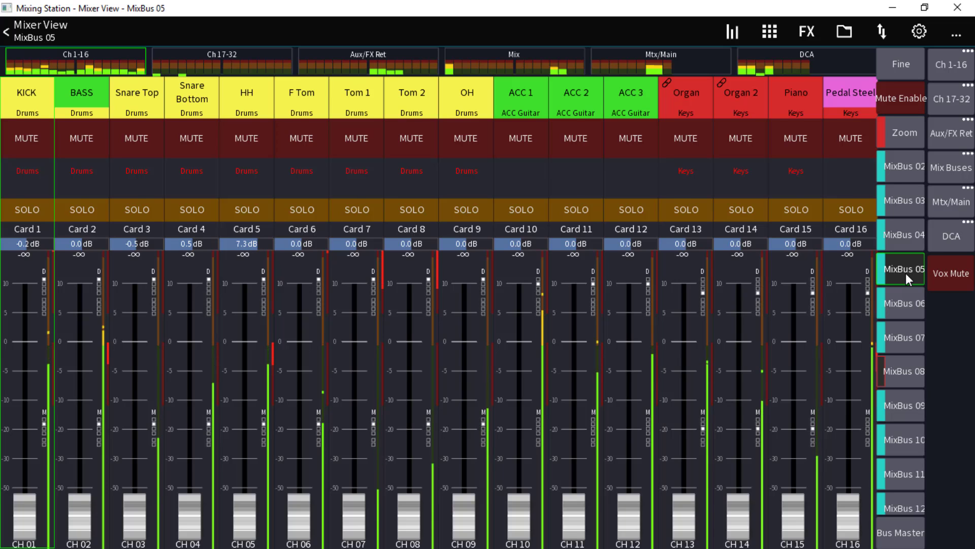
{"action": "left_click", "coordinate": [906, 273]}
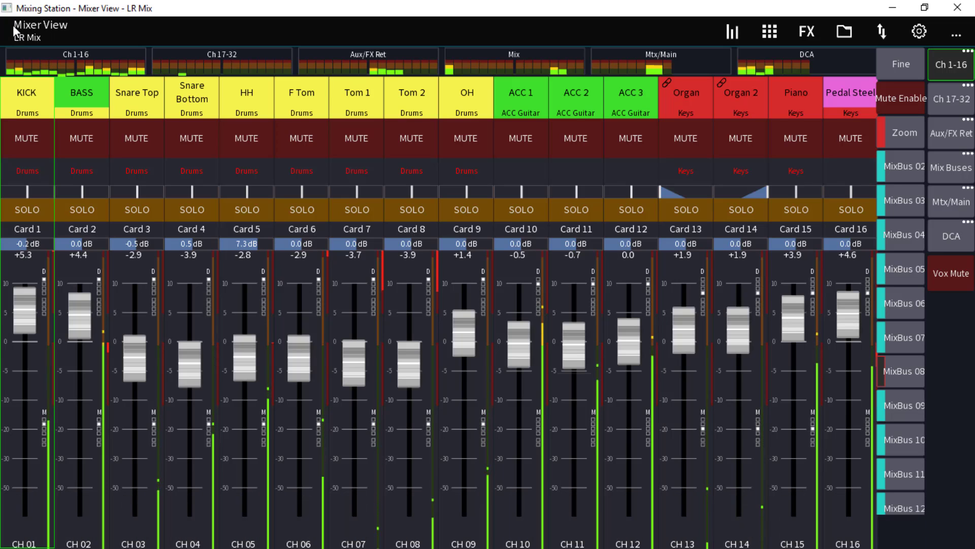
Step: Reopen the Mixer category of the app settings and turn SoF Background on under Sends on fader
{"action": "left_click", "coordinate": [921, 31]}
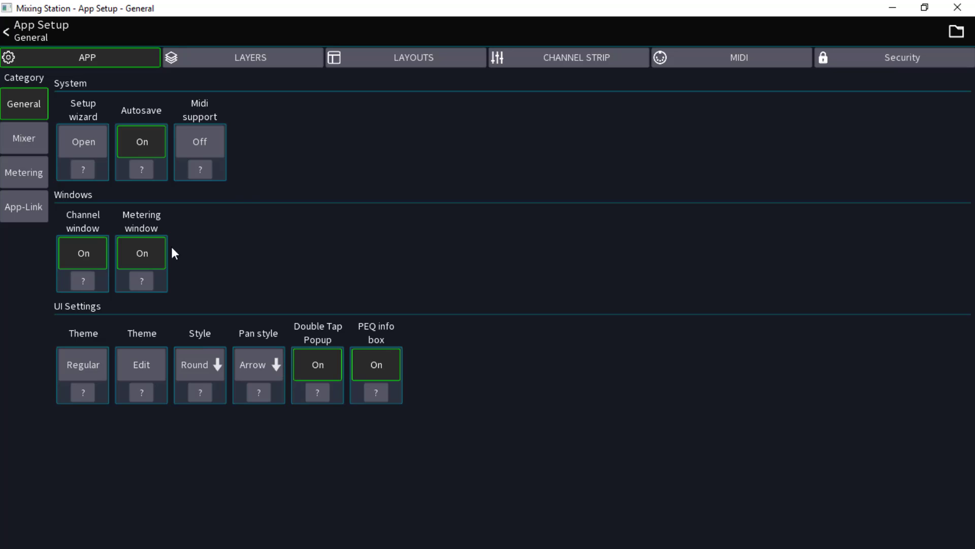
{"action": "left_click", "coordinate": [23, 136]}
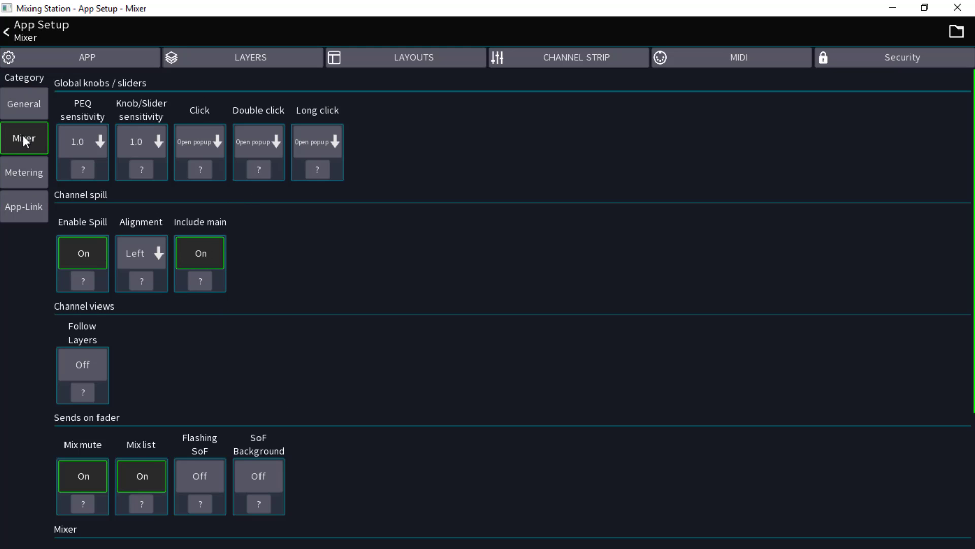
{"action": "scroll", "coordinate": [355, 377], "scroll_direction": "down", "scroll_amount": 3}
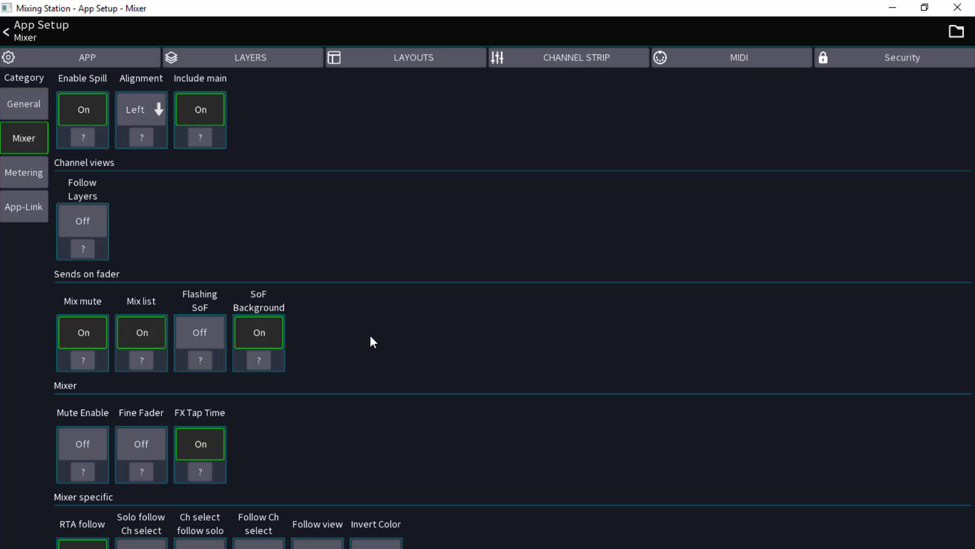
Step: Turn on Mute Enable and Fine Fader in the Mixer settings, read the FX Tap Time help text and turn FX Tap Time off
{"action": "scroll", "coordinate": [410, 344], "scroll_direction": "down", "scroll_amount": 1}
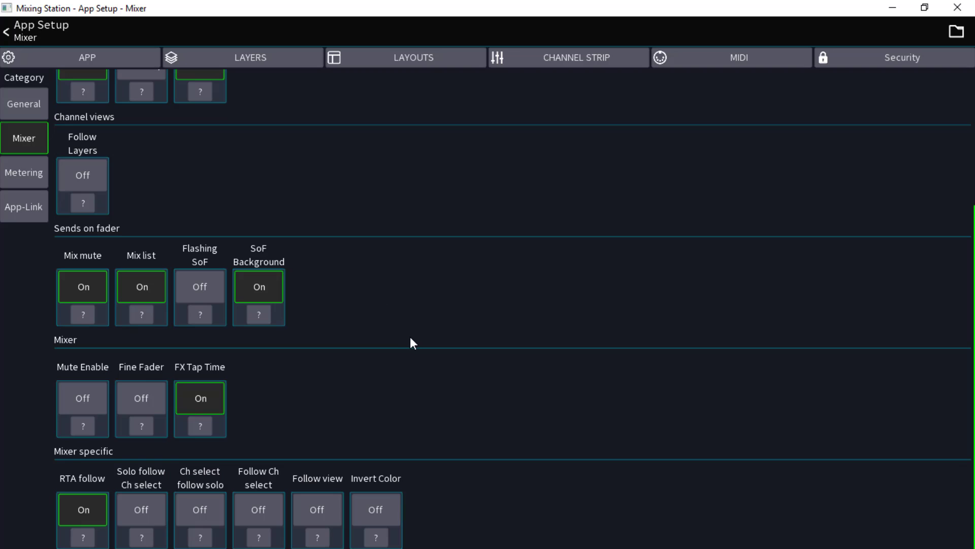
{"action": "left_click", "coordinate": [81, 397]}
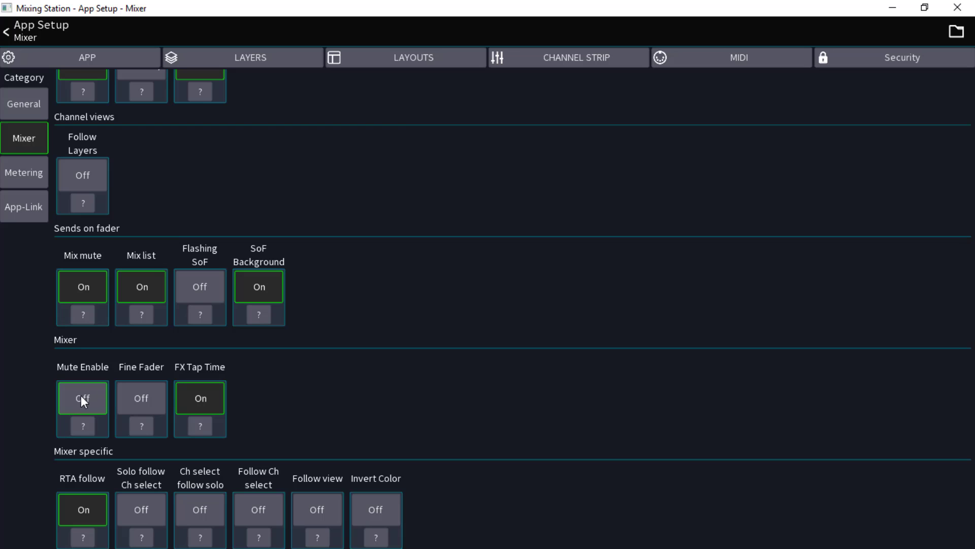
{"action": "left_click", "coordinate": [152, 396]}
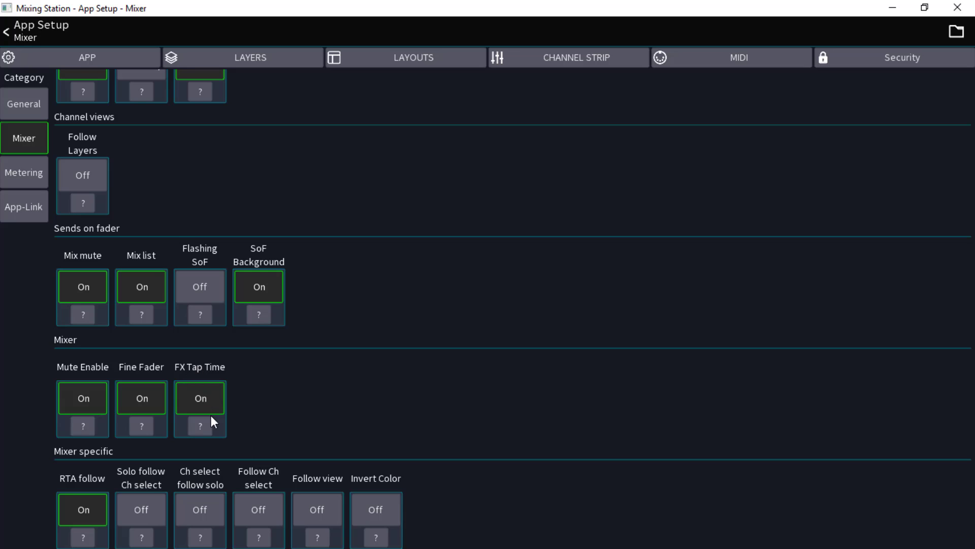
{"action": "left_click", "coordinate": [200, 426]}
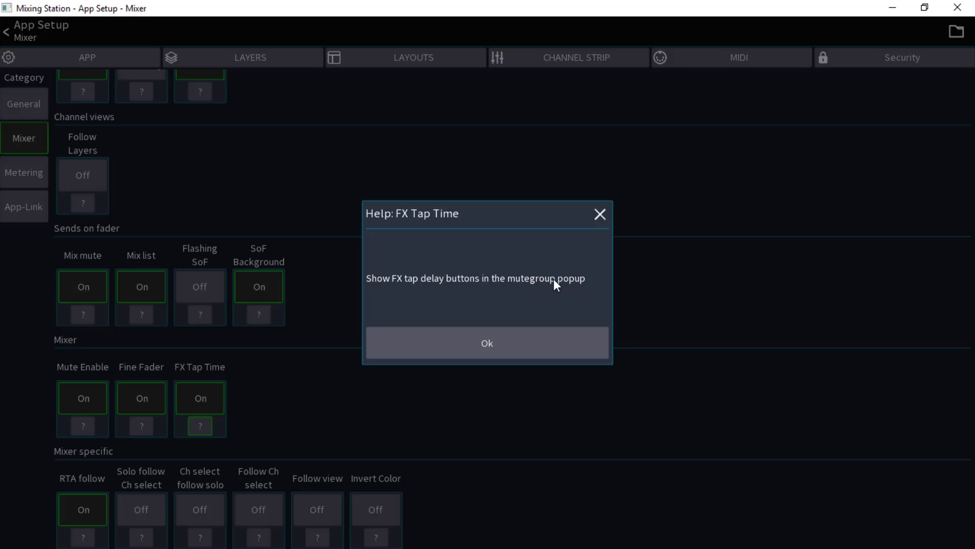
{"action": "left_click", "coordinate": [483, 348]}
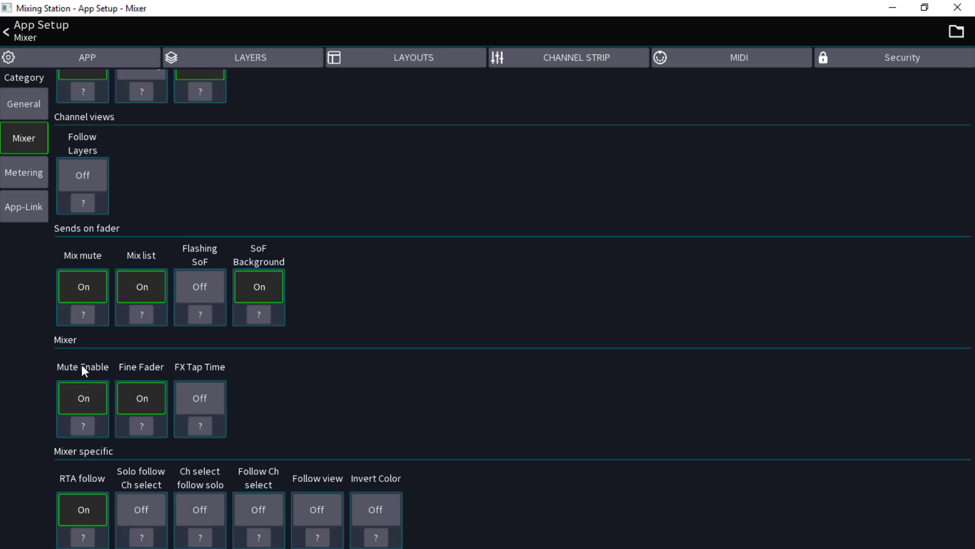
Step: Return to the mixer view, bring up the mute group assignments and try the Time and Hall L assignments
{"action": "left_click", "coordinate": [20, 34]}
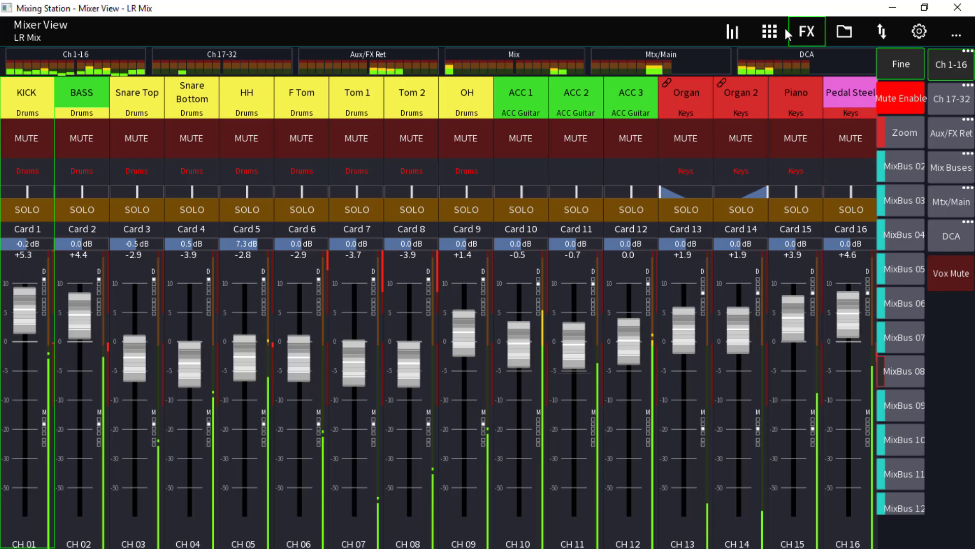
{"action": "left_click", "coordinate": [771, 29]}
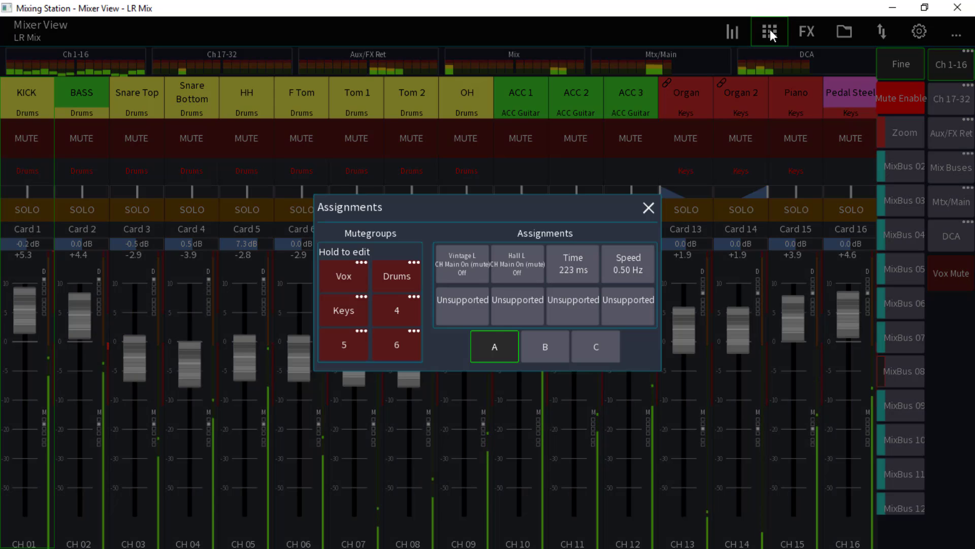
{"action": "left_click", "coordinate": [575, 260]}
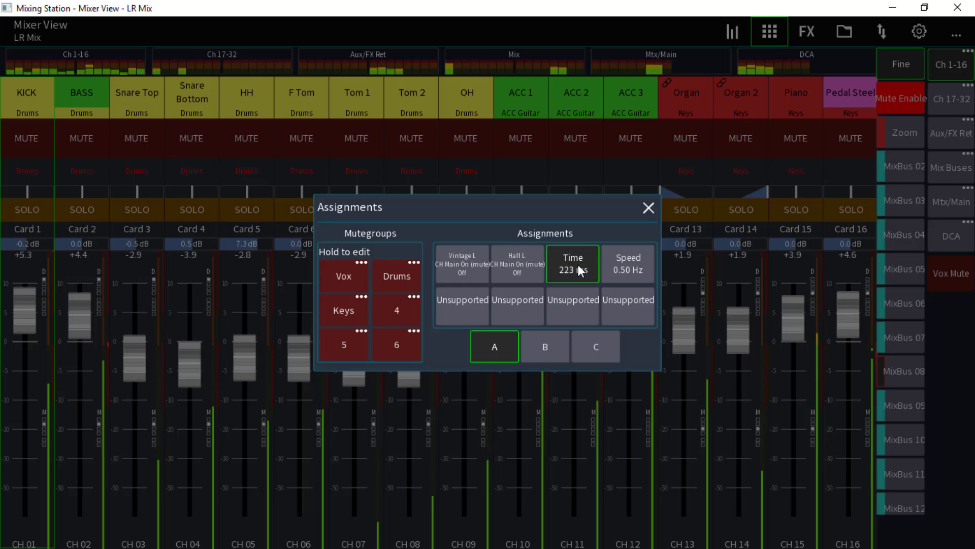
{"action": "left_click", "coordinate": [520, 269]}
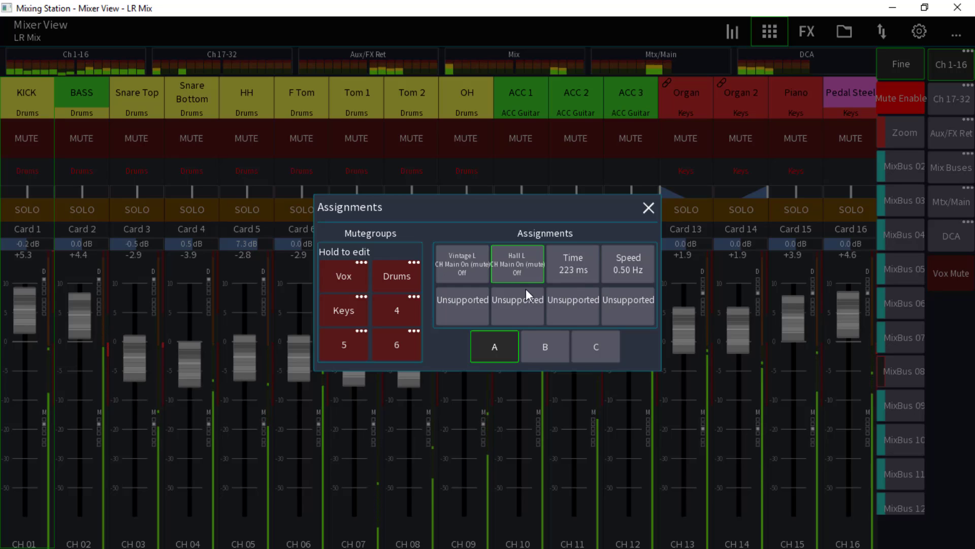
{"action": "left_click", "coordinate": [568, 265]}
{"action": "left_click", "coordinate": [508, 264]}
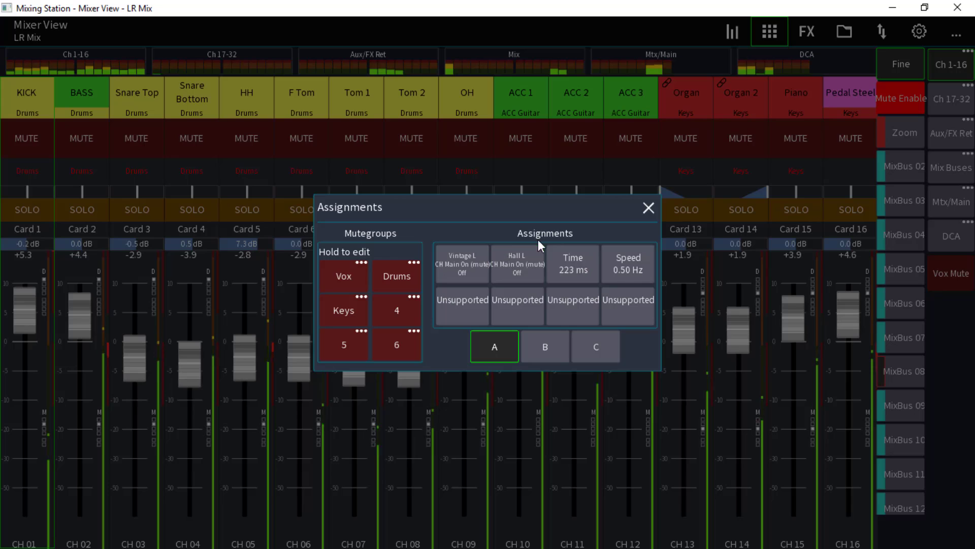
{"action": "left_click", "coordinate": [537, 350]}
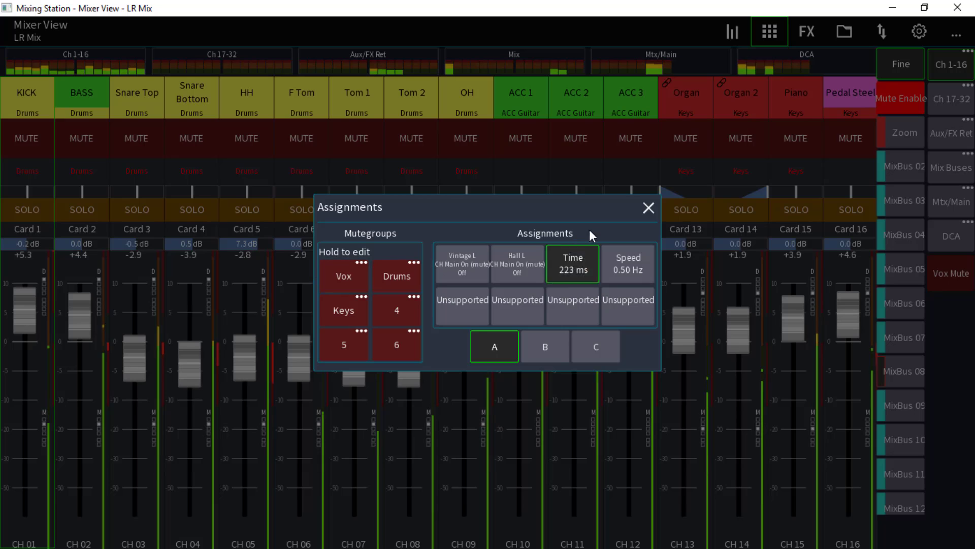
Step: Switch the Vox mute group on and off, and do the same with the Drums mute group
{"action": "left_click", "coordinate": [349, 286]}
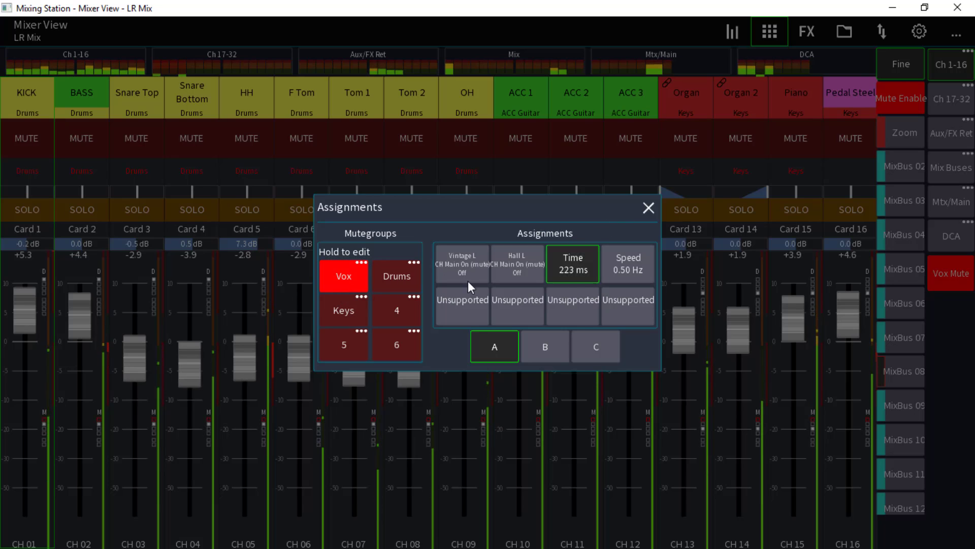
{"action": "left_click", "coordinate": [339, 279]}
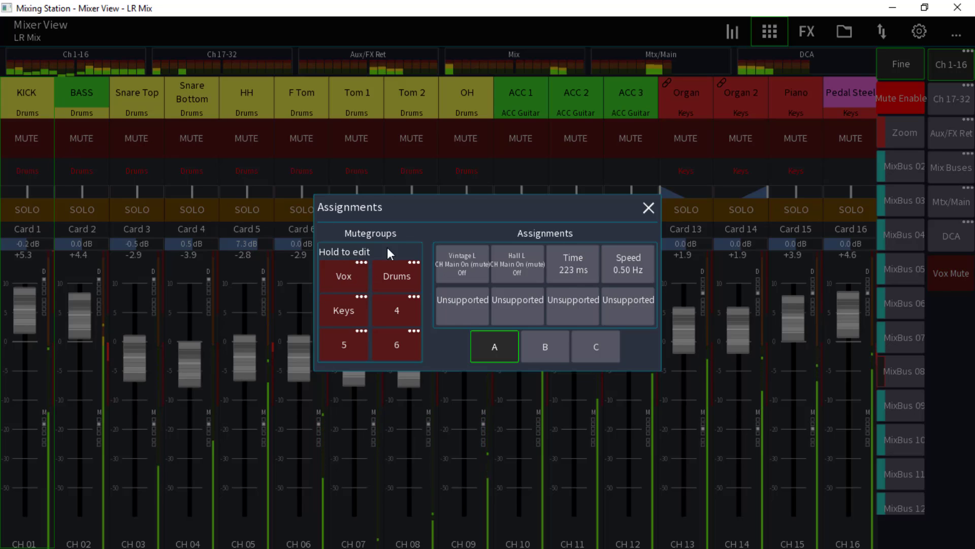
{"action": "left_click", "coordinate": [397, 280]}
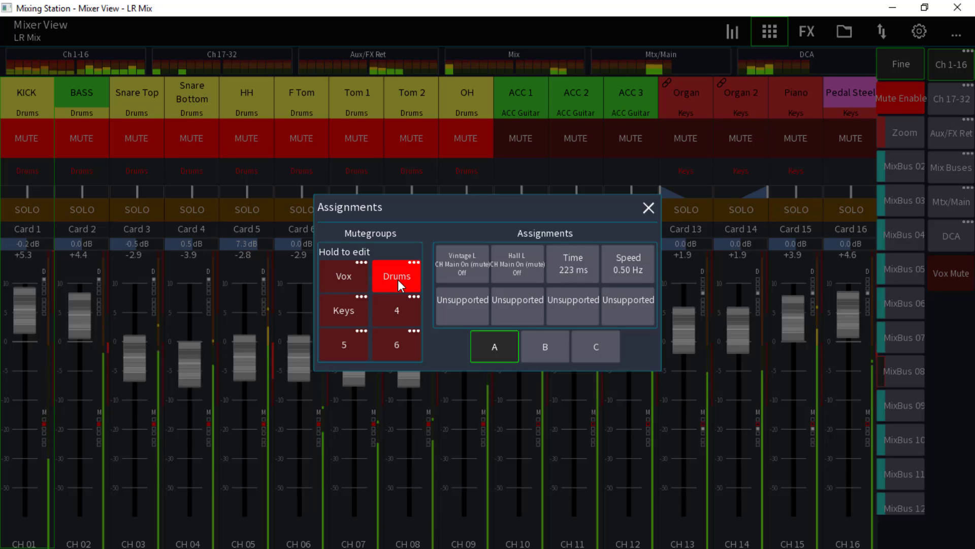
{"action": "left_click", "coordinate": [398, 279]}
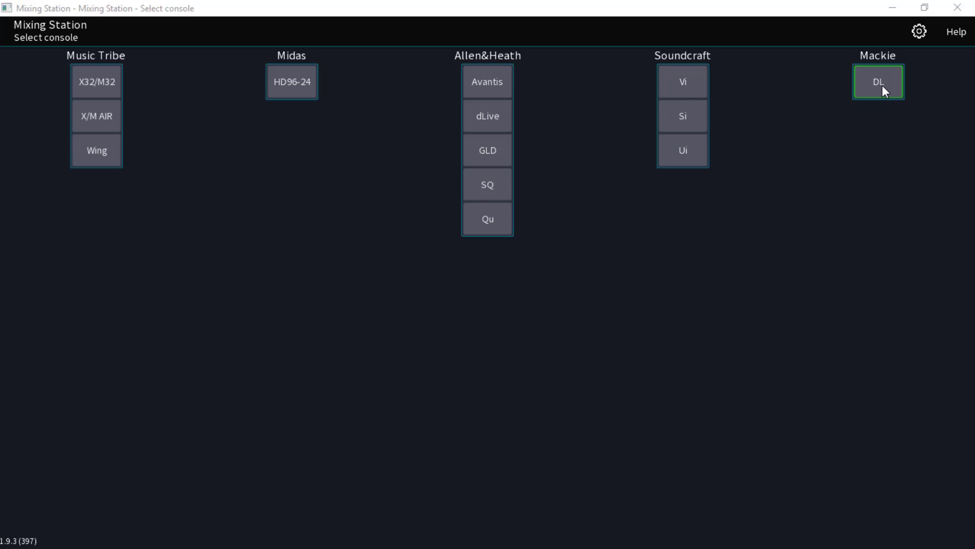
Step: Choose the X32/M32 console, set its mix access to Personal monitor for Bus 1 and connect to the mixer
{"action": "left_click", "coordinate": [98, 90]}
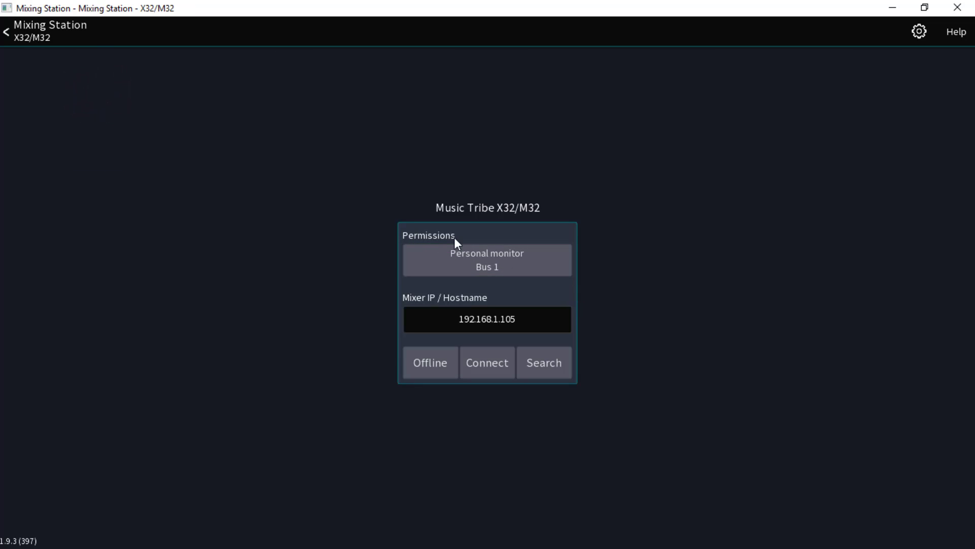
{"action": "left_click", "coordinate": [490, 261]}
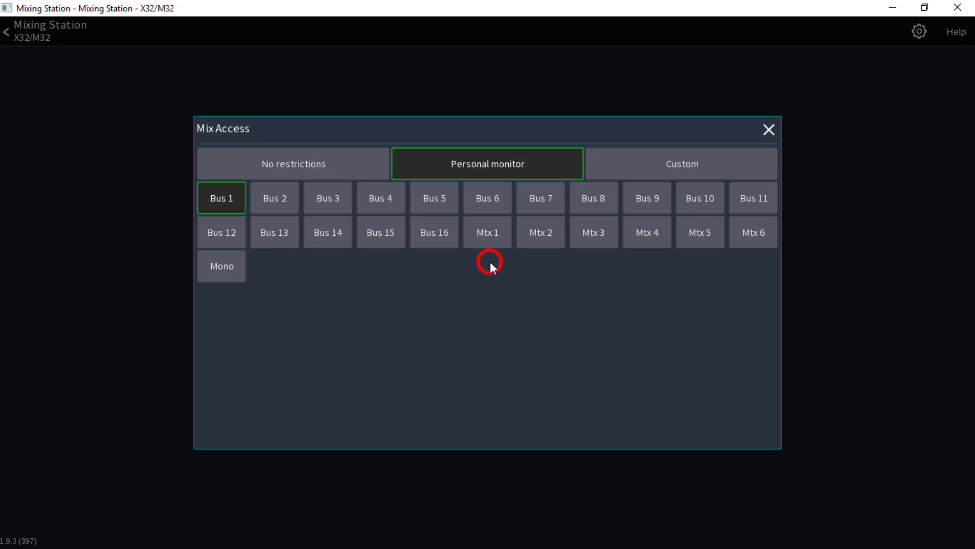
{"action": "left_click", "coordinate": [325, 167]}
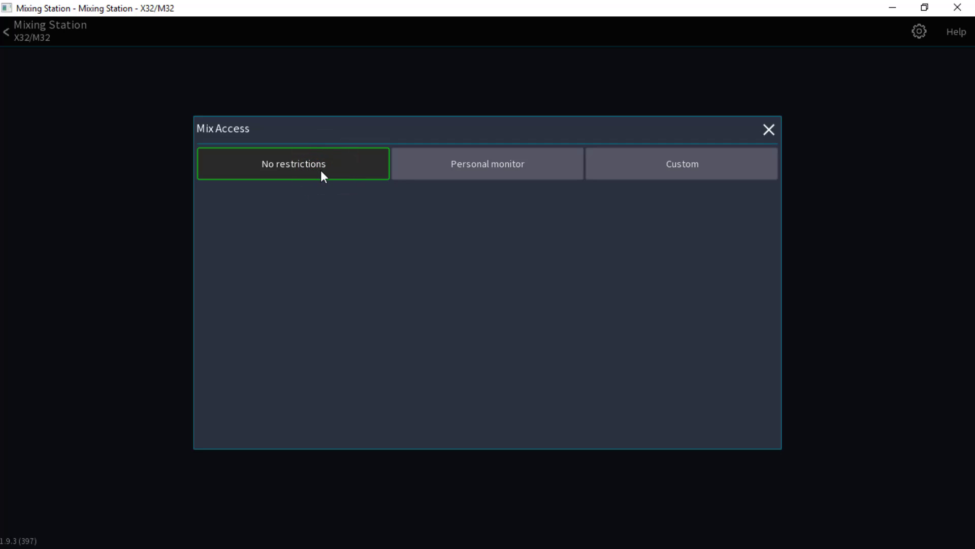
{"action": "left_click", "coordinate": [514, 167]}
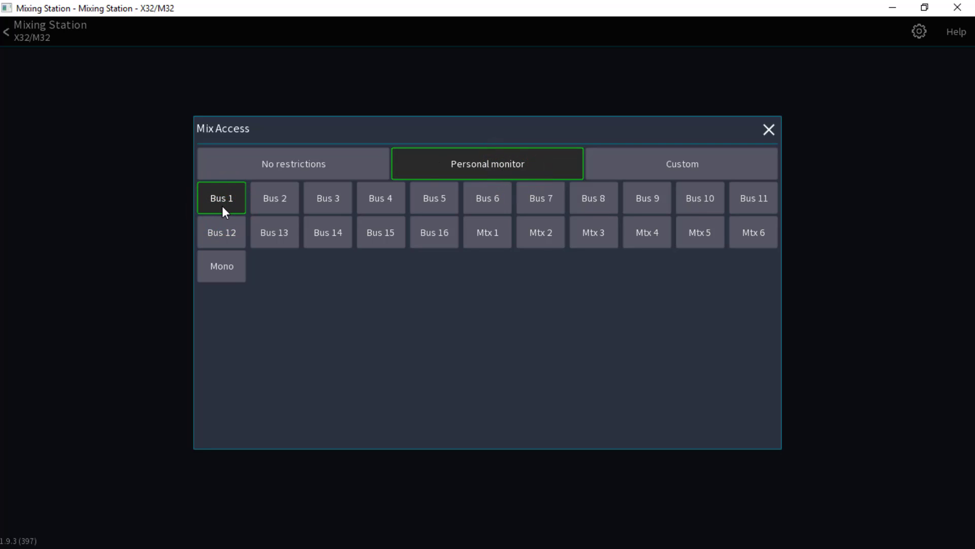
{"action": "left_click", "coordinate": [769, 128]}
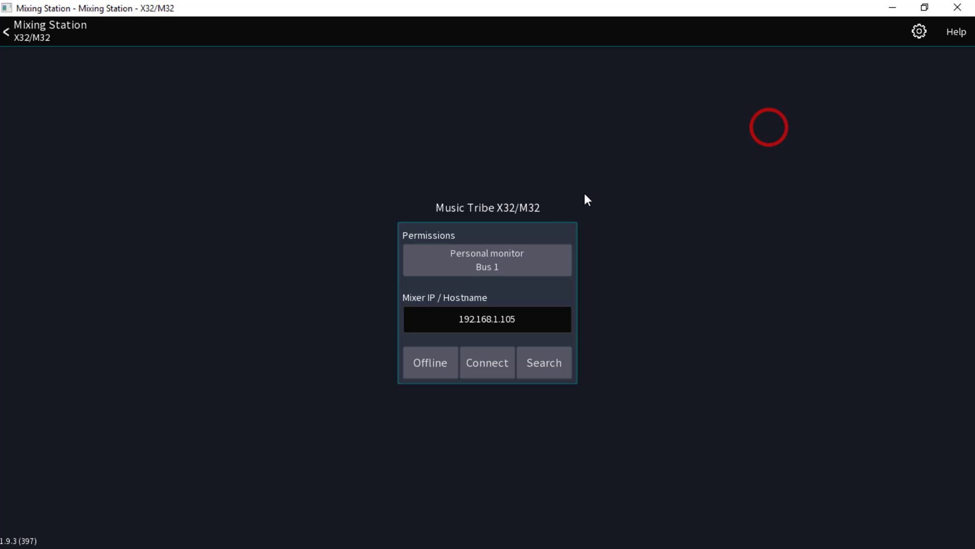
{"action": "left_click", "coordinate": [491, 362]}
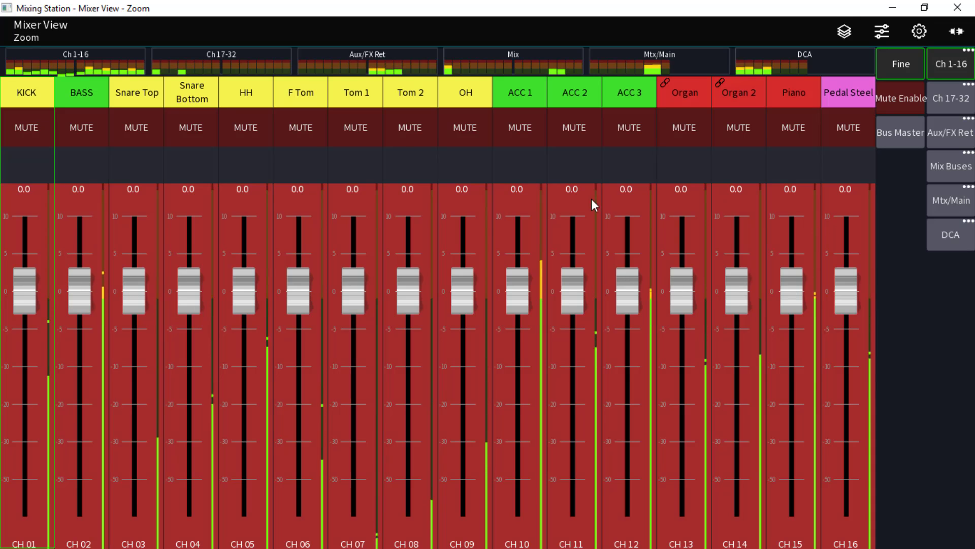
Step: Look through the Ch 17-32, Aux/FX Ret, Bus Master, Mix Buses, Mtx/Main and DCA layers of the Zoom mix, ending on Ch 1-16
{"action": "left_click", "coordinate": [958, 99]}
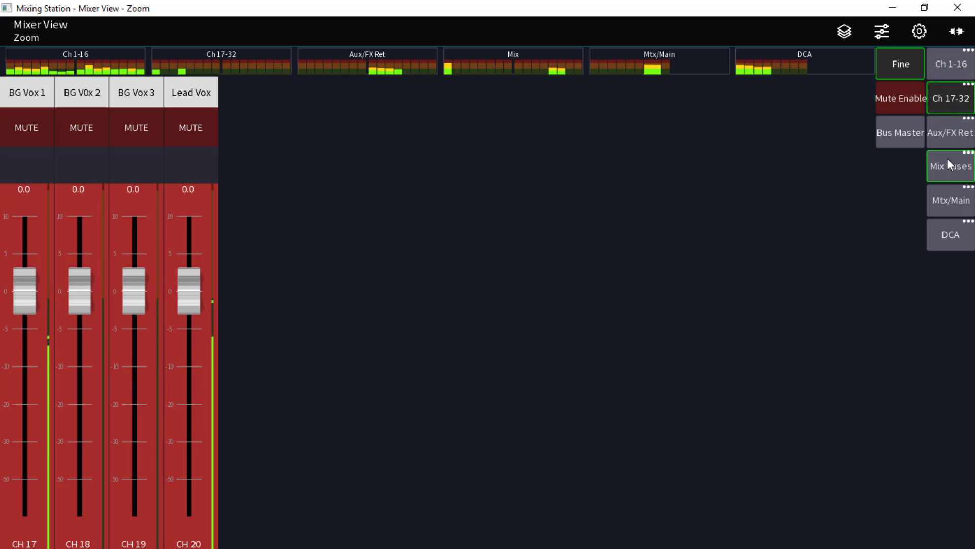
{"action": "left_click", "coordinate": [948, 138]}
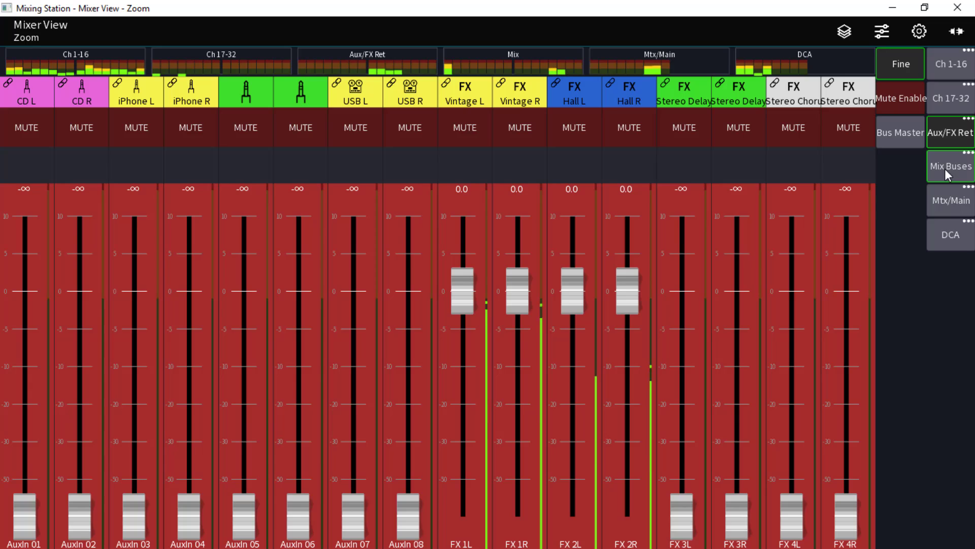
{"action": "left_click", "coordinate": [901, 135]}
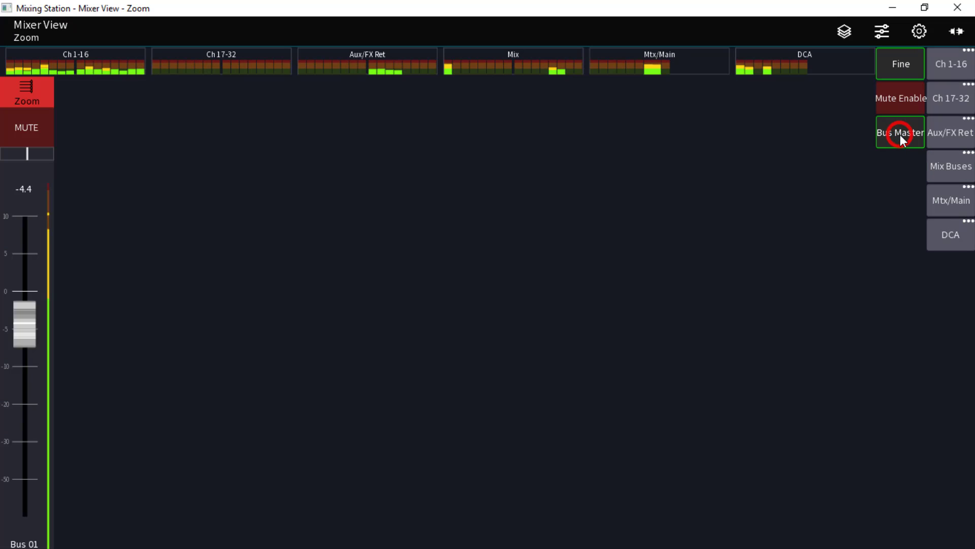
{"action": "left_click", "coordinate": [954, 162]}
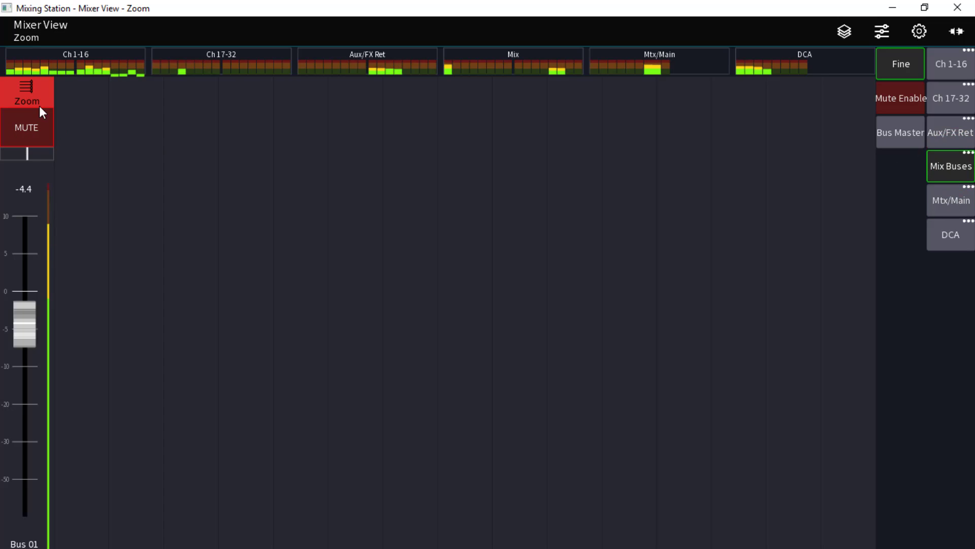
{"action": "left_click", "coordinate": [940, 206]}
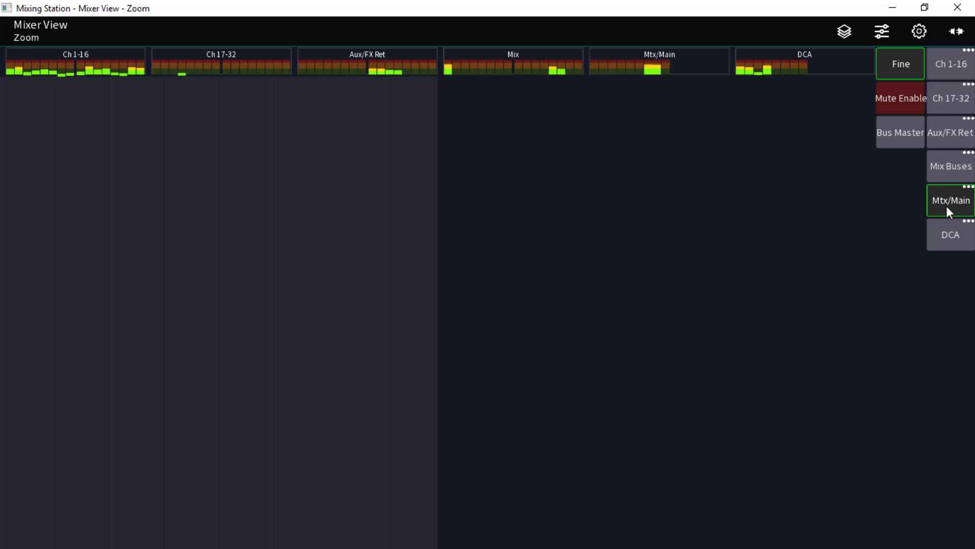
{"action": "left_click", "coordinate": [950, 235]}
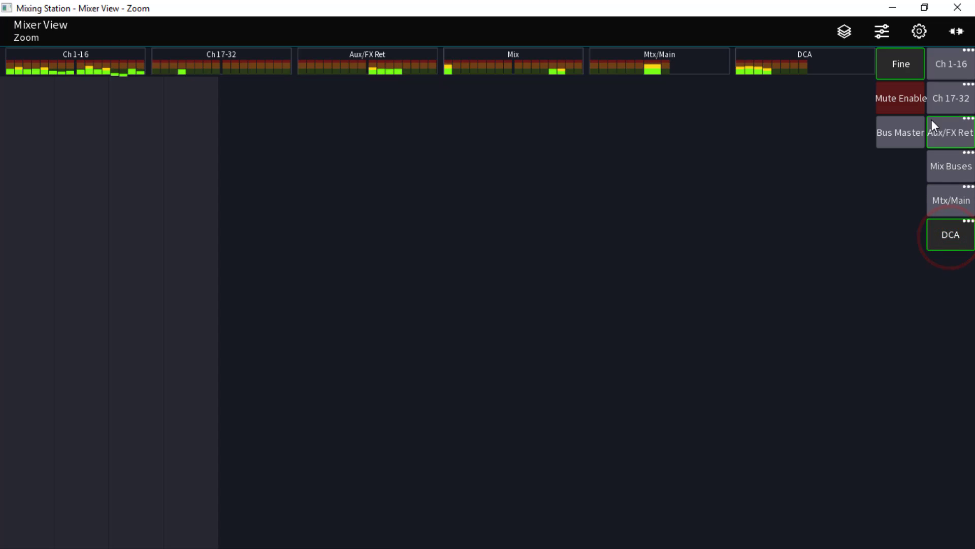
{"action": "left_click", "coordinate": [945, 65]}
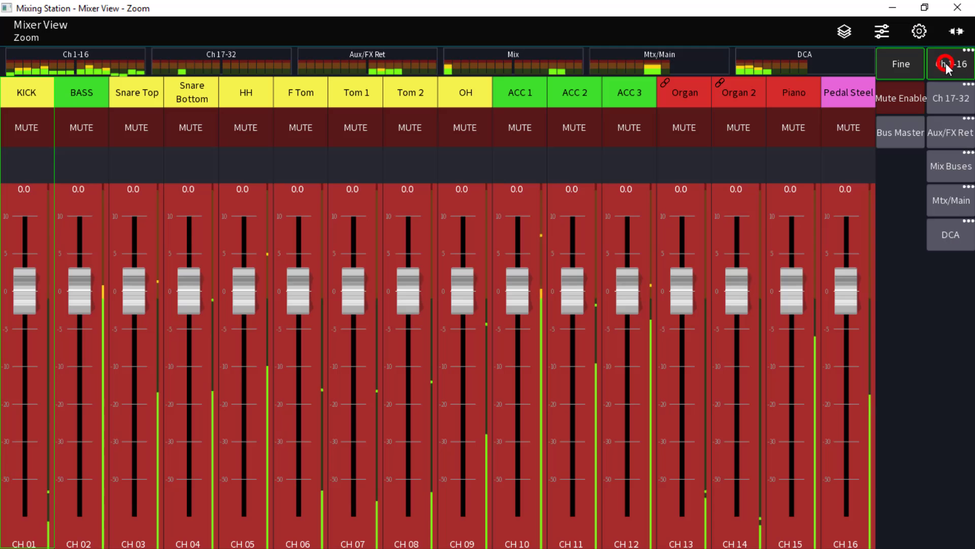
Step: Switch Mute Enable on and off in the Zoom mix and try to open the Snare Bottom channel
{"action": "left_click", "coordinate": [902, 104]}
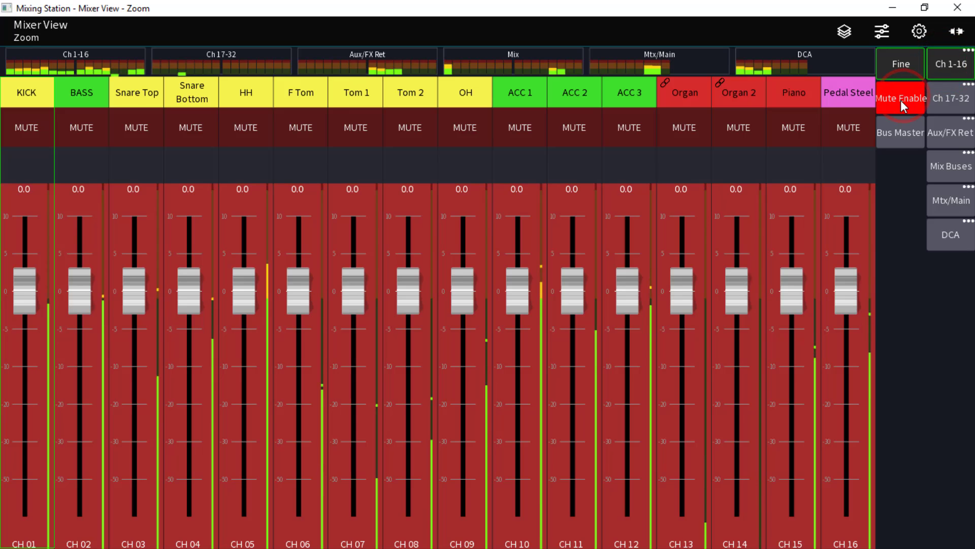
{"action": "left_click", "coordinate": [902, 104]}
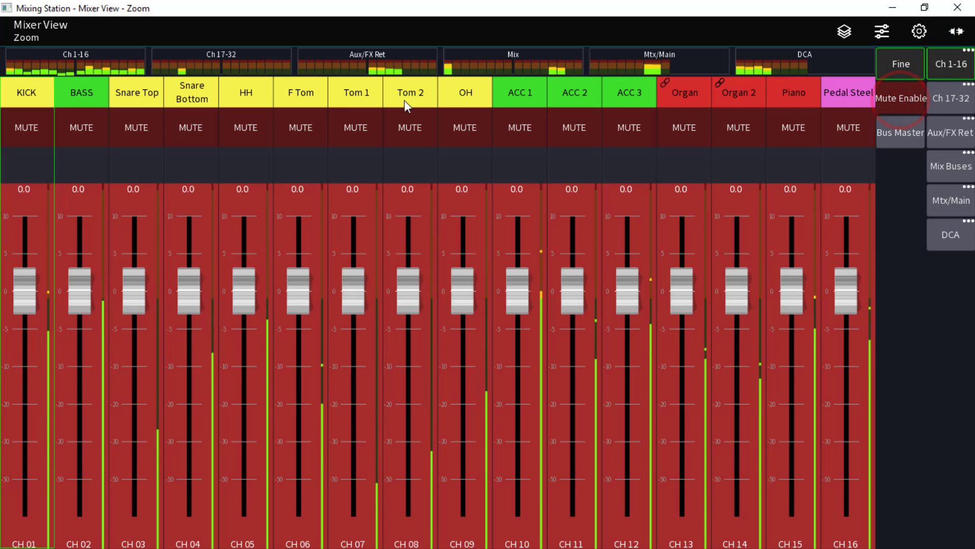
{"action": "left_click", "coordinate": [191, 99]}
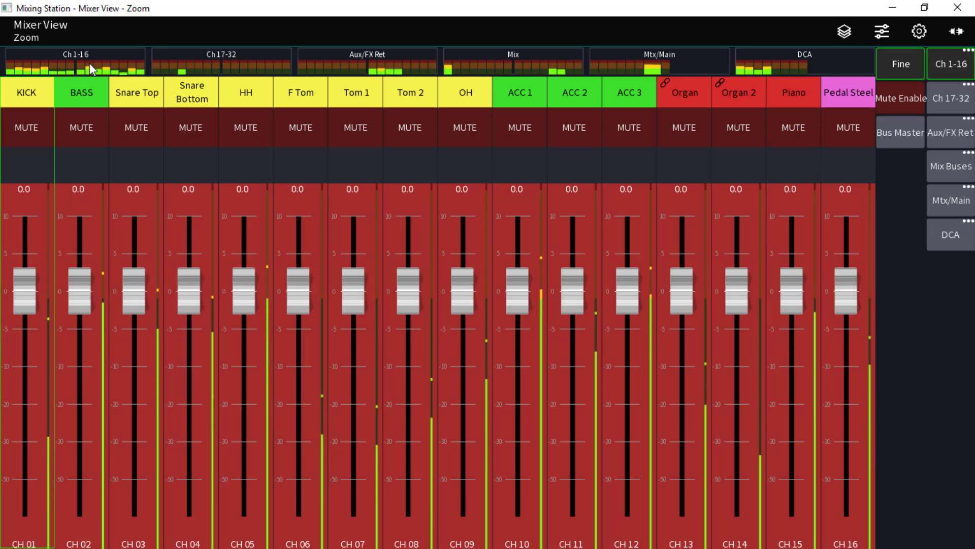
Step: View the Zoom mix channels through the meter overview banks, from Ch 1-16 through Ch 17-32, Aux/FX Ret, Mix and Mtx/Main to DCA
{"action": "left_click", "coordinate": [90, 63]}
{"action": "left_click", "coordinate": [227, 62]}
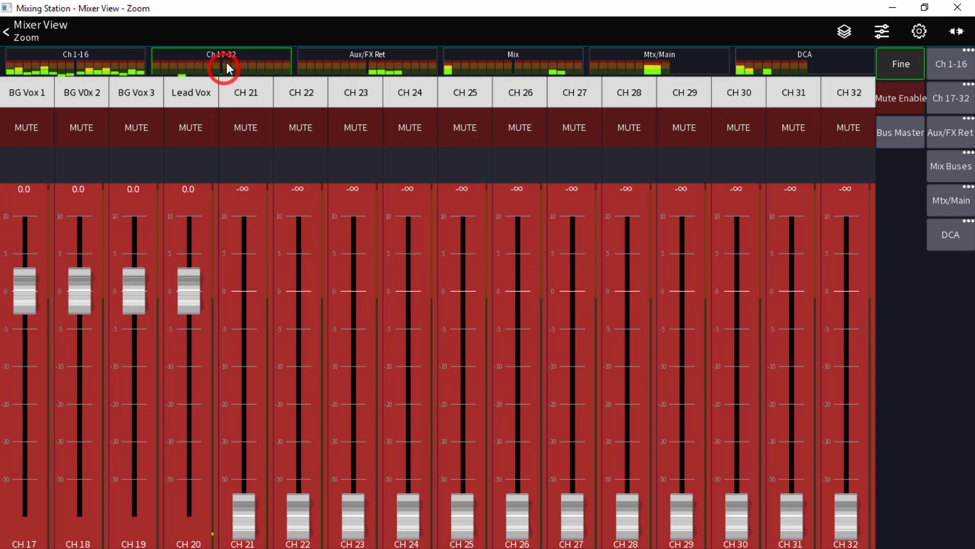
{"action": "left_click", "coordinate": [385, 61]}
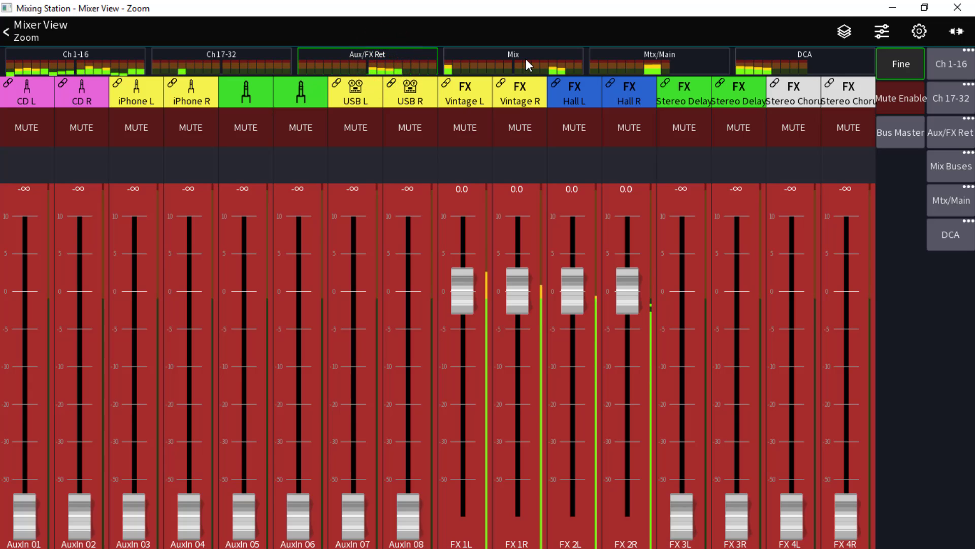
{"action": "left_click", "coordinate": [525, 59]}
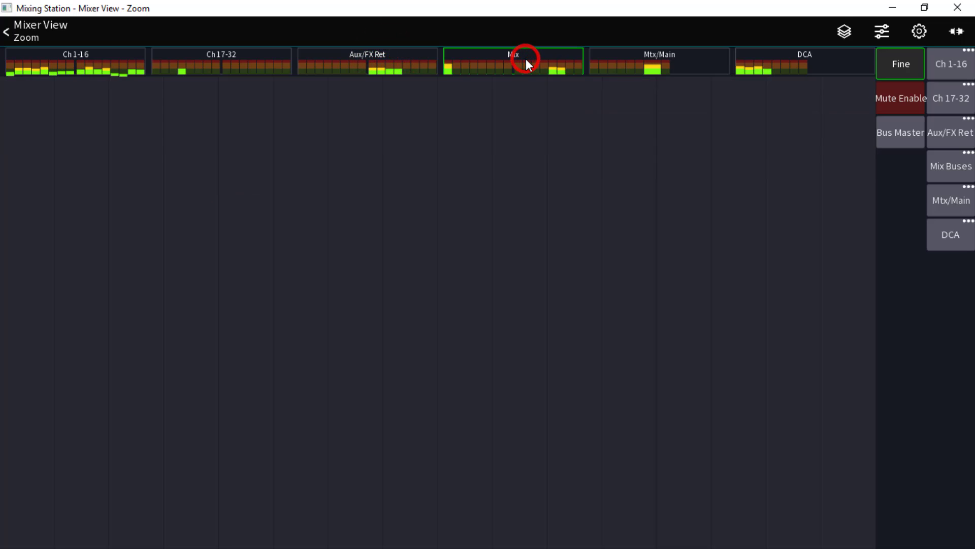
{"action": "left_click", "coordinate": [678, 60]}
{"action": "left_click", "coordinate": [787, 62]}
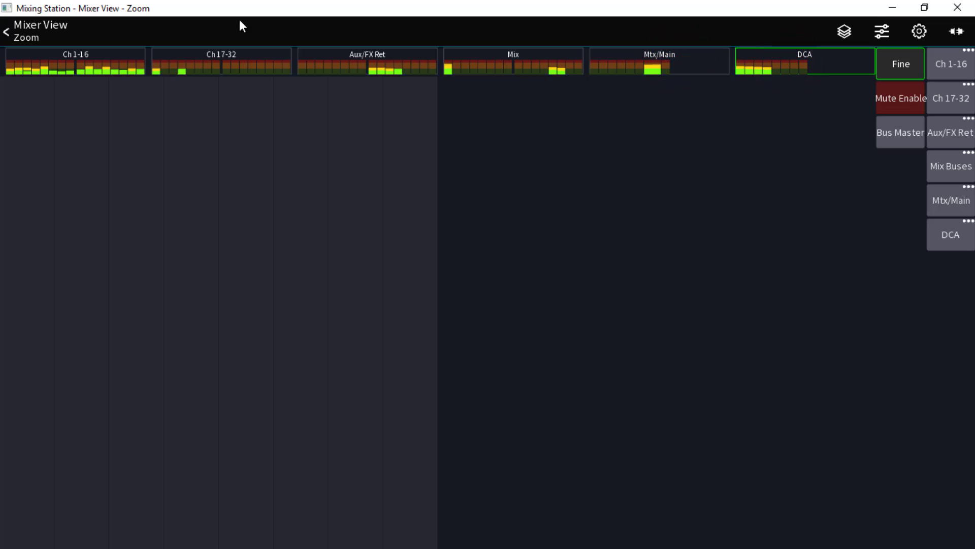
Step: Leave the Zoom mix, choose the X32/M32 console, set its mix access to No restrictions and connect to the mixer
{"action": "left_click", "coordinate": [20, 24]}
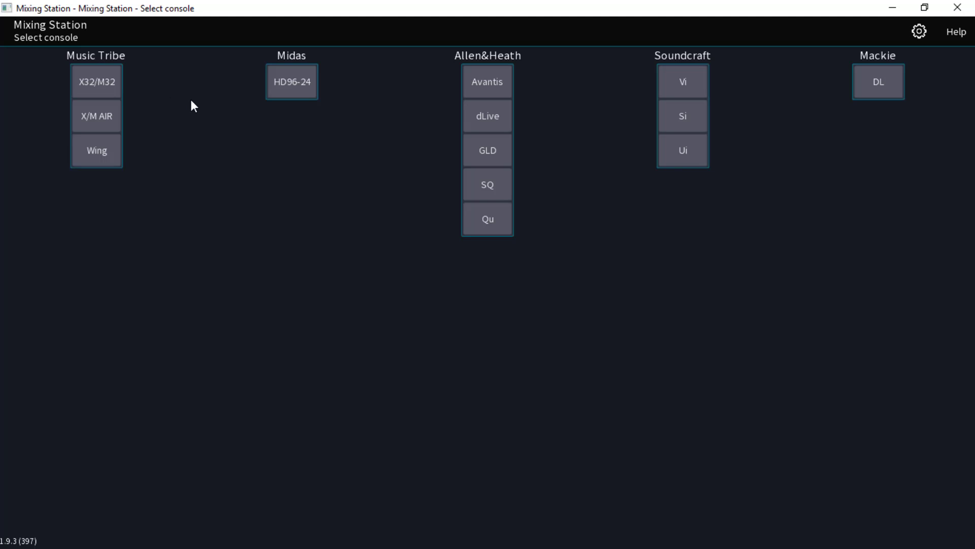
{"action": "left_click", "coordinate": [89, 81]}
{"action": "left_click", "coordinate": [486, 262]}
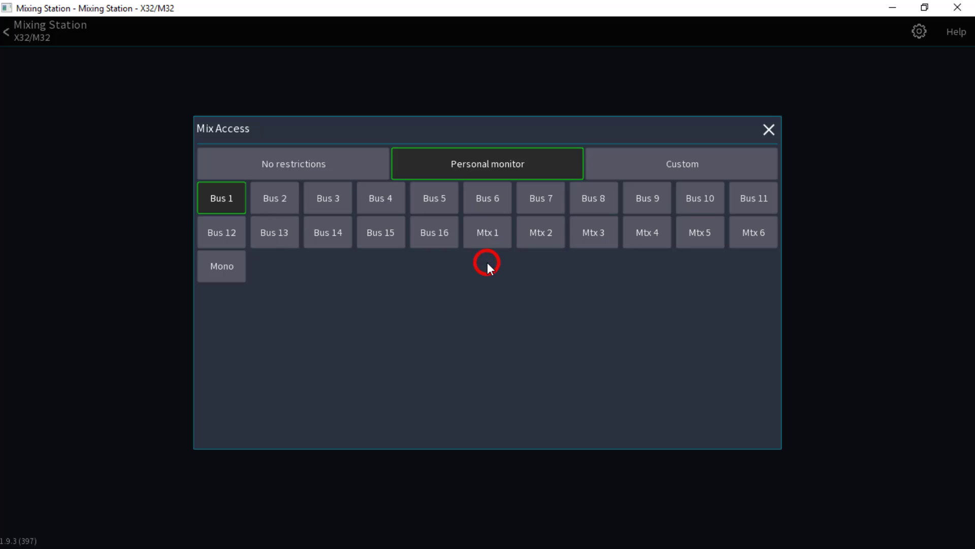
{"action": "left_click", "coordinate": [259, 162]}
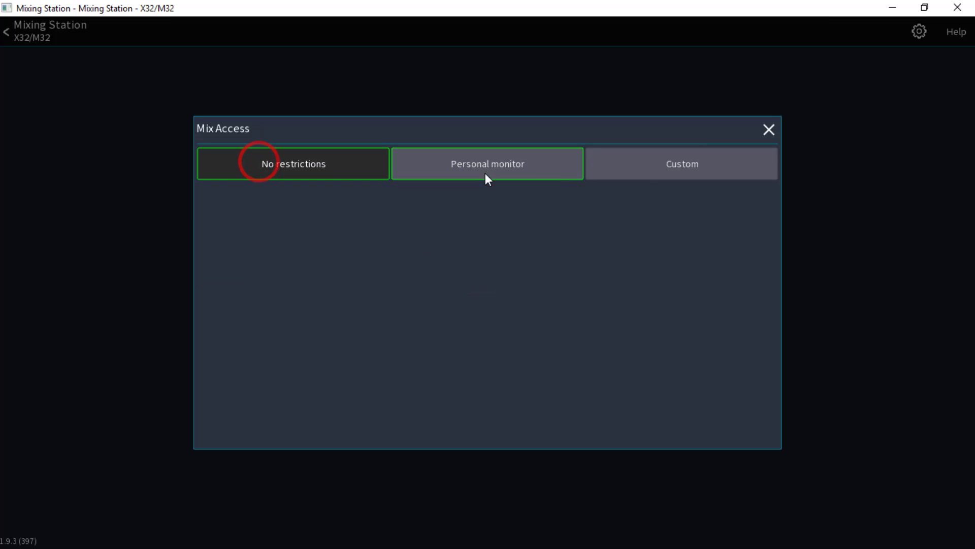
{"action": "left_click", "coordinate": [767, 131]}
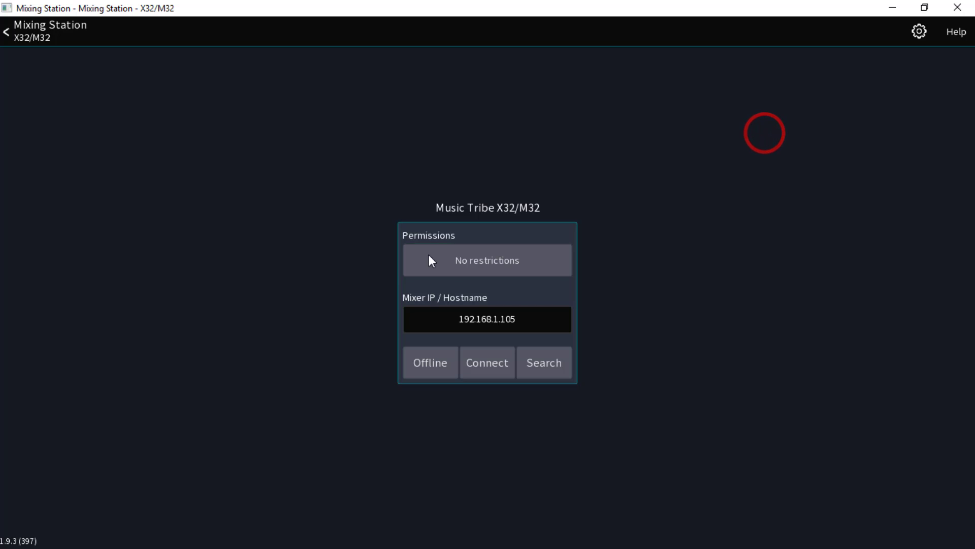
{"action": "left_click", "coordinate": [487, 364]}
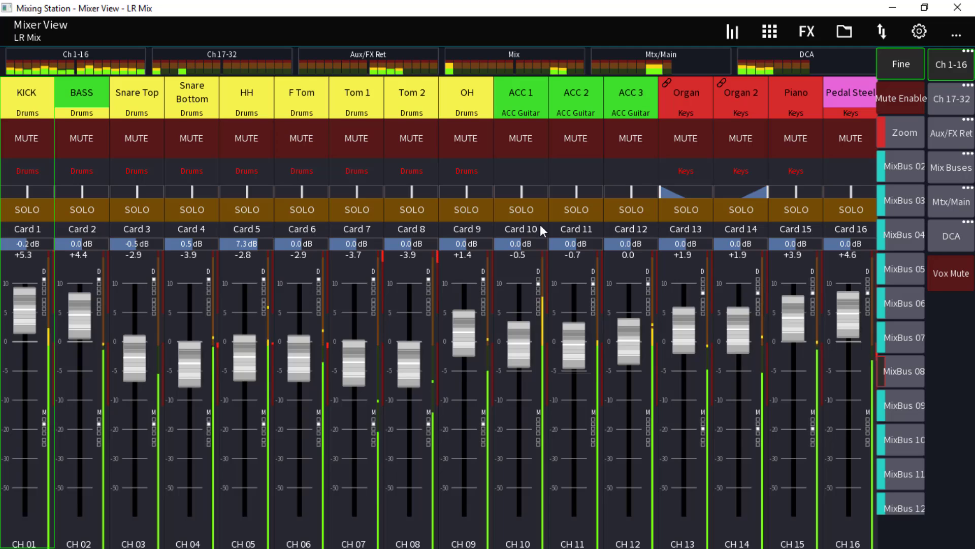
Step: Go through the Mixer category of the app settings and read the help for Follow Ch select
{"action": "left_click", "coordinate": [920, 31]}
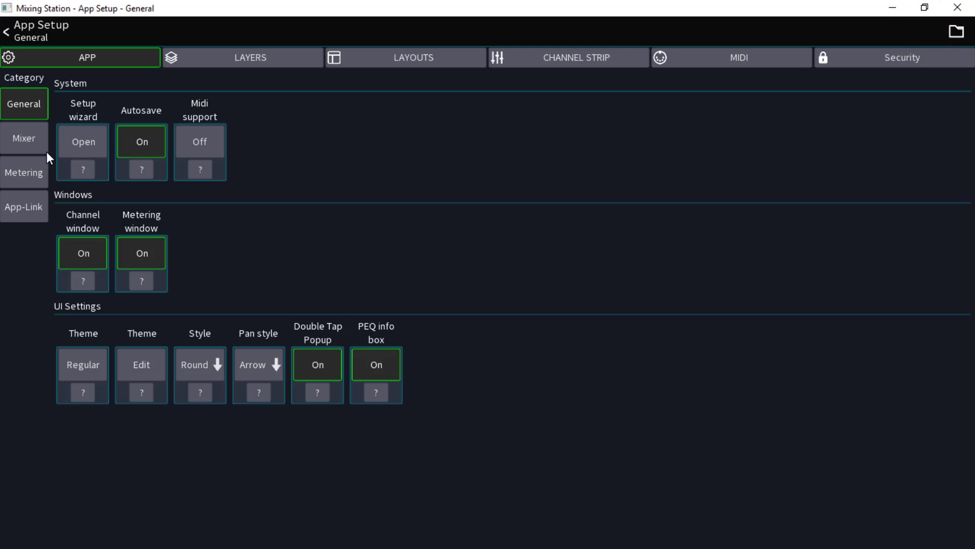
{"action": "left_click", "coordinate": [21, 135]}
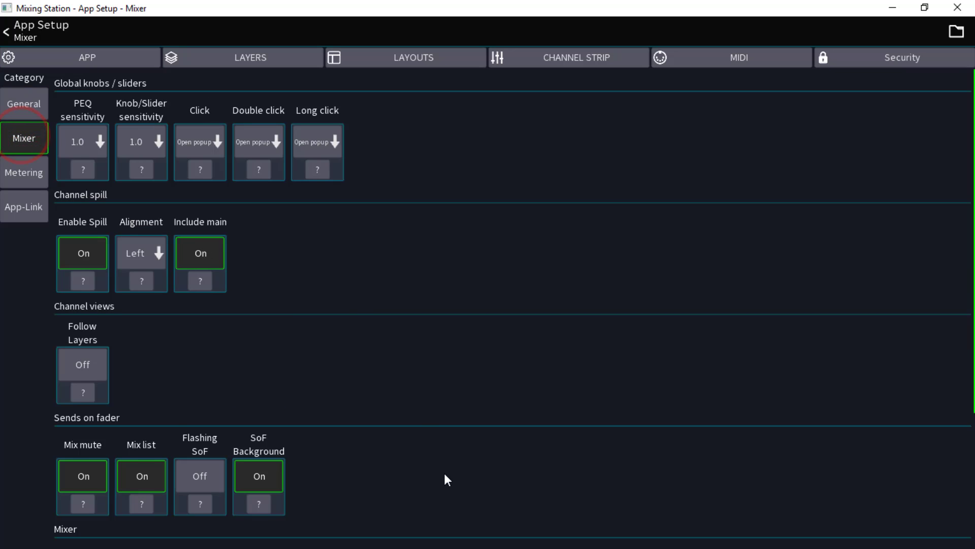
{"action": "scroll", "coordinate": [444, 471], "scroll_direction": "down", "scroll_amount": 5}
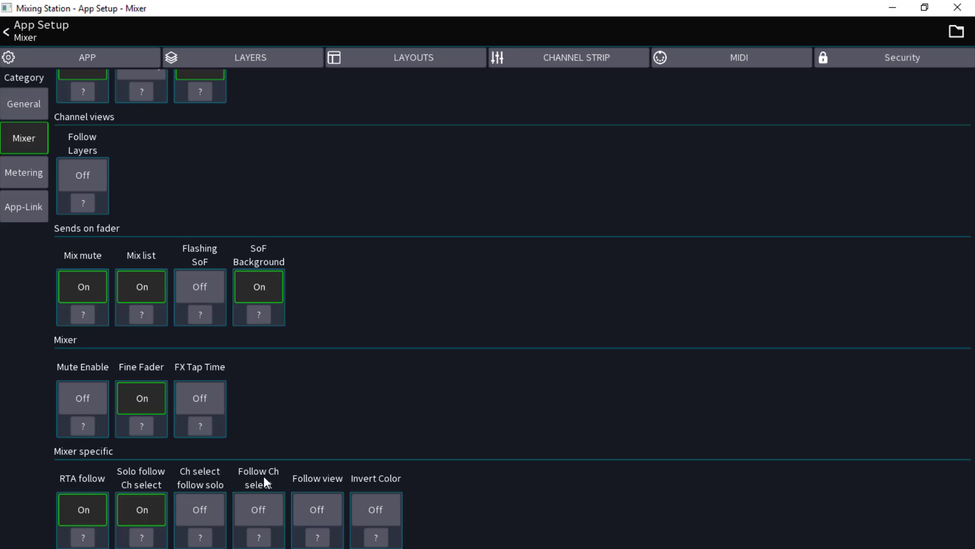
{"action": "left_click", "coordinate": [258, 536]}
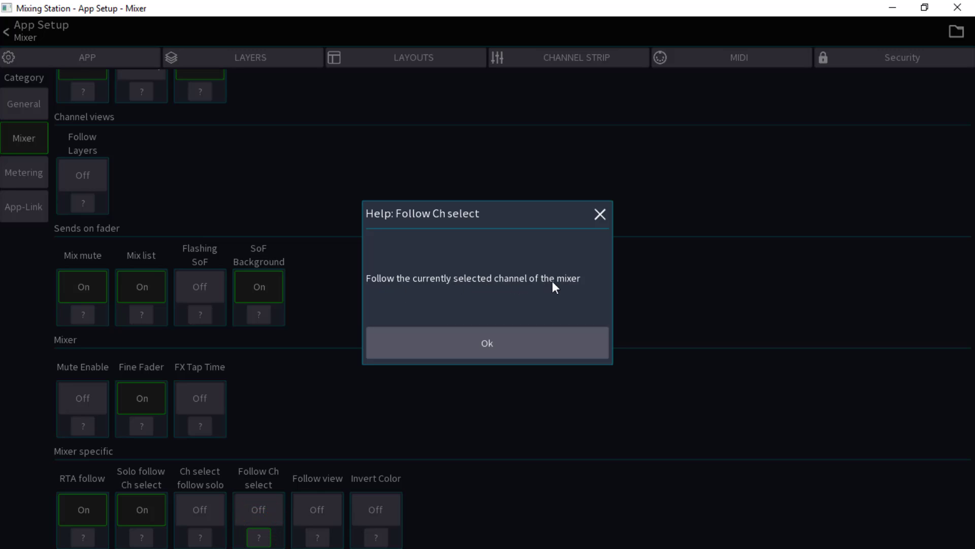
{"action": "left_click", "coordinate": [492, 342]}
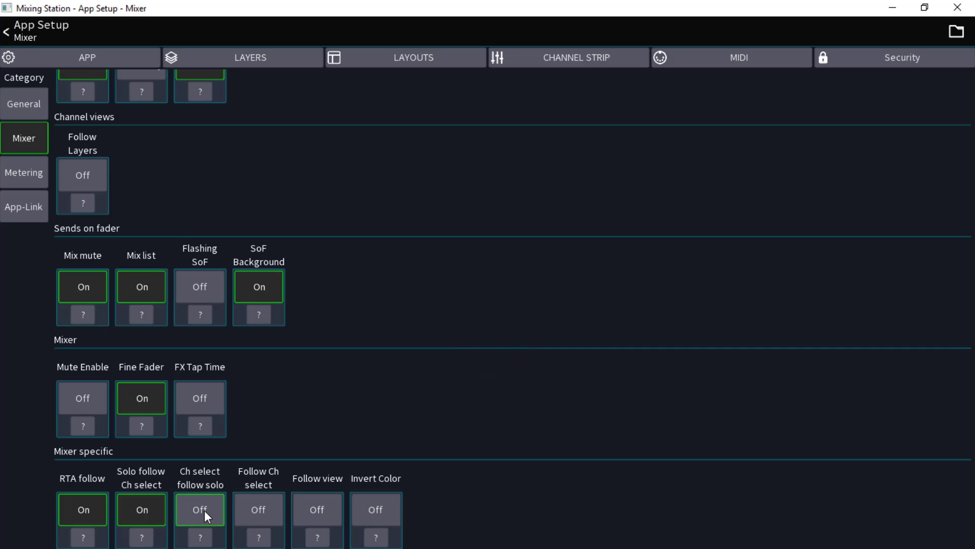
Step: Read the help for Invert Color, switch the option on and return to the mixer view
{"action": "left_click", "coordinate": [377, 538]}
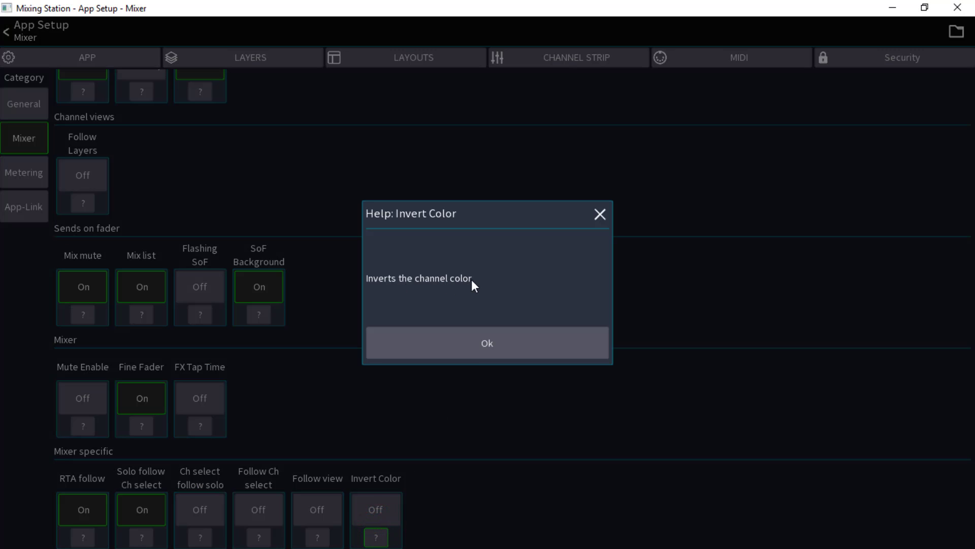
{"action": "left_click", "coordinate": [487, 342]}
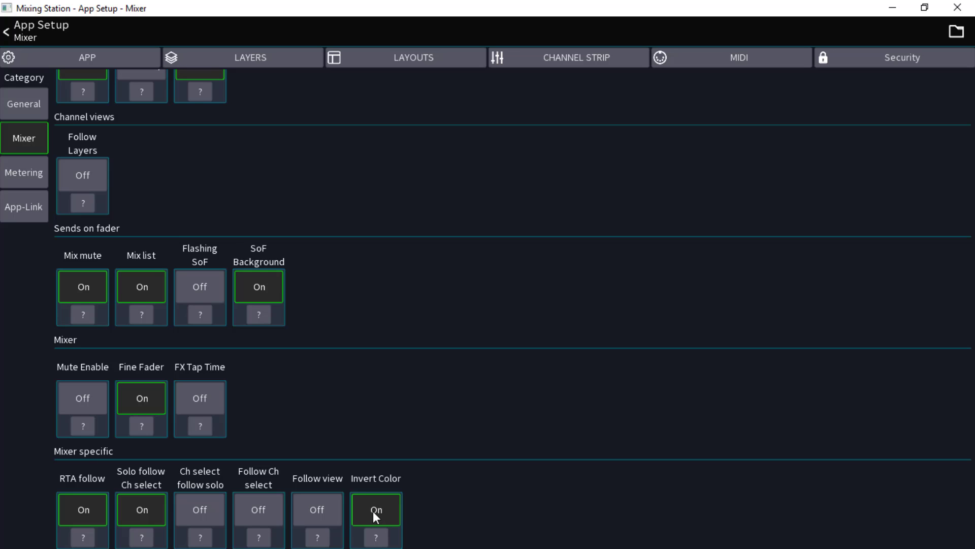
{"action": "left_click", "coordinate": [18, 36]}
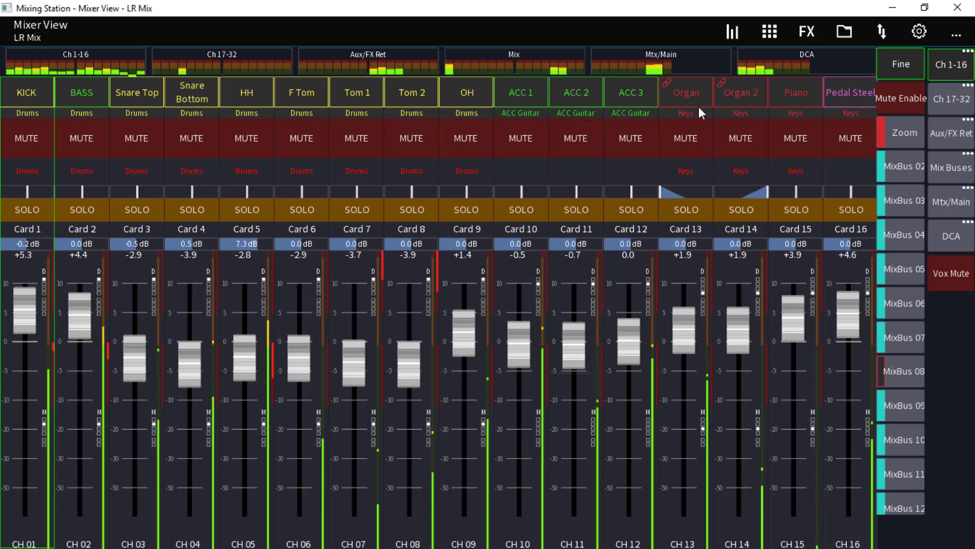
Step: Look through the Metering and Mixer categories of the app settings
{"action": "left_click", "coordinate": [919, 33]}
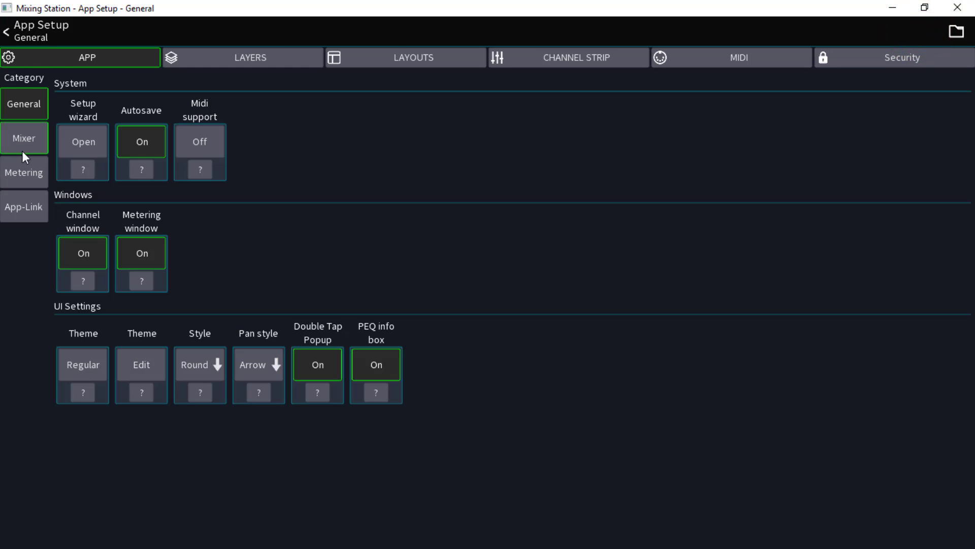
{"action": "left_click", "coordinate": [27, 171]}
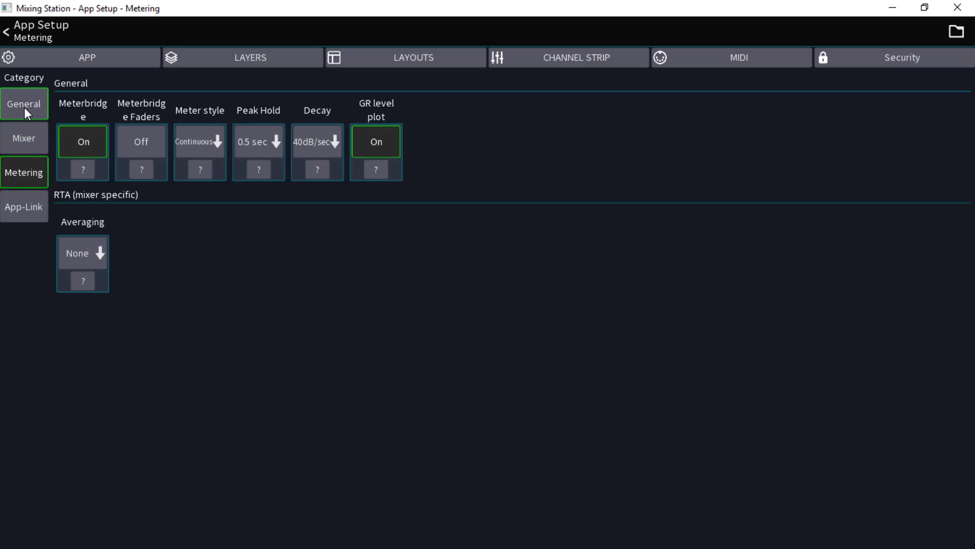
{"action": "left_click", "coordinate": [22, 135]}
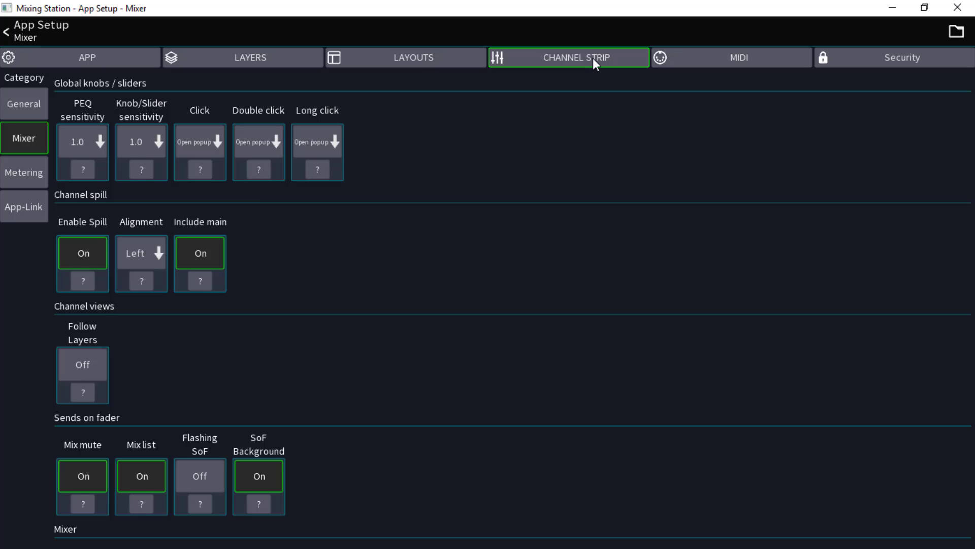
Step: Lock the Zoom bus instead of MixBus 09 in the console security settings and return to the mixer view
{"action": "left_click", "coordinate": [888, 65]}
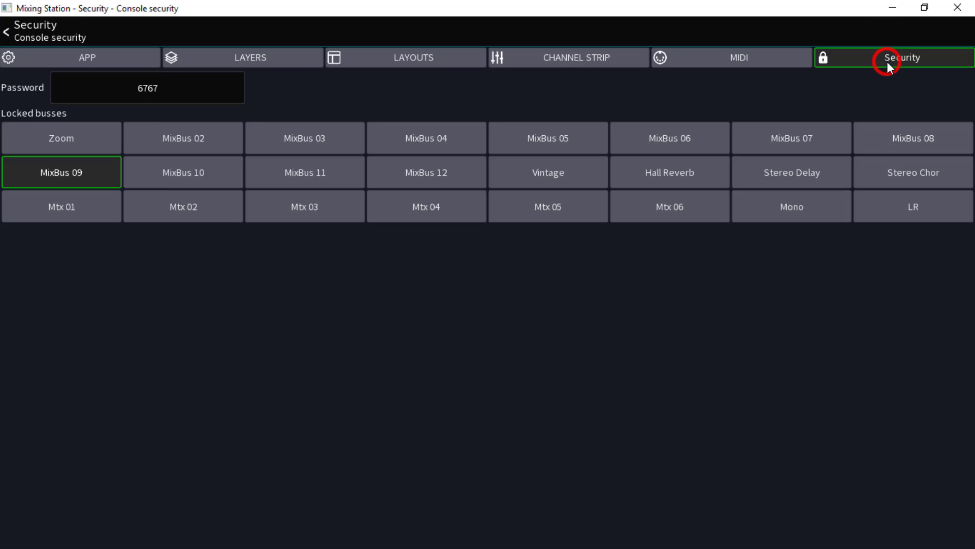
{"action": "left_click", "coordinate": [68, 148]}
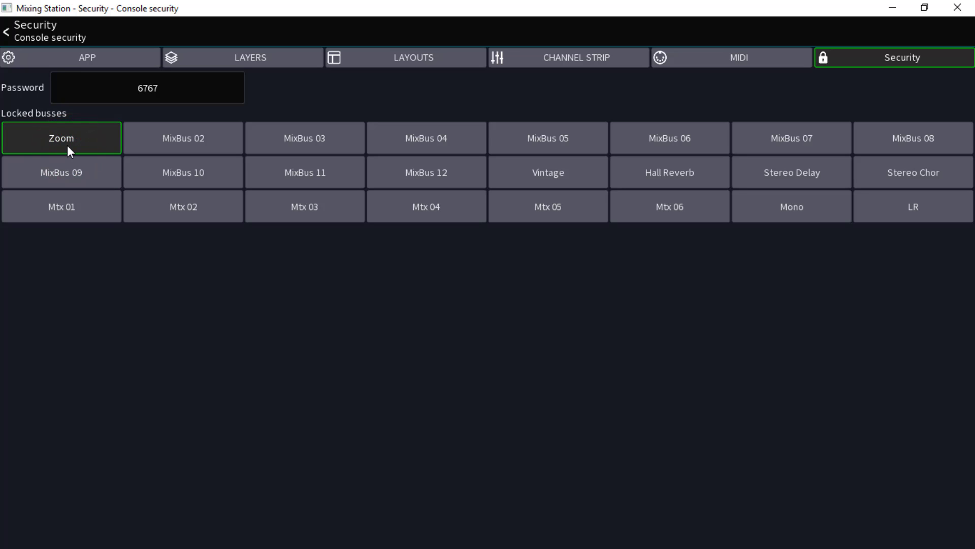
{"action": "left_click", "coordinate": [838, 61]}
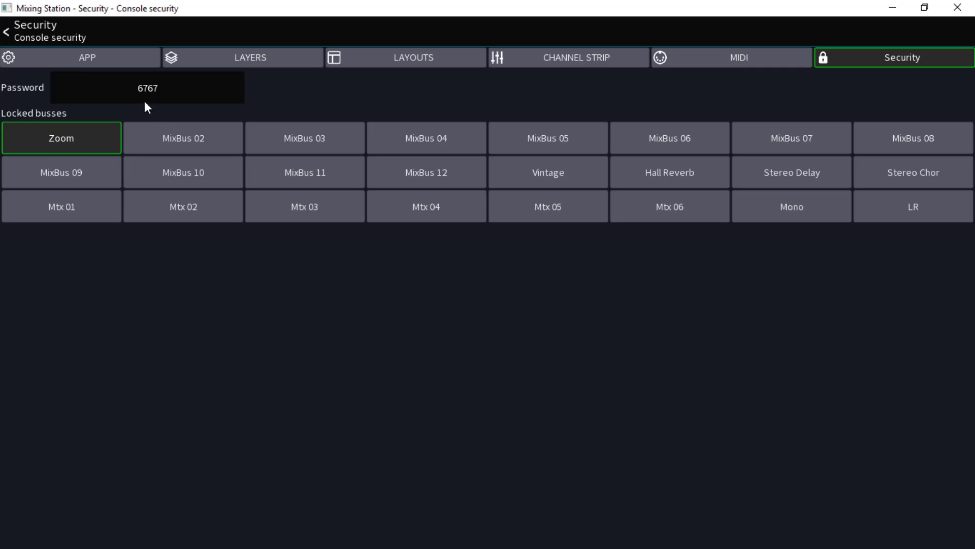
{"action": "left_click", "coordinate": [10, 30]}
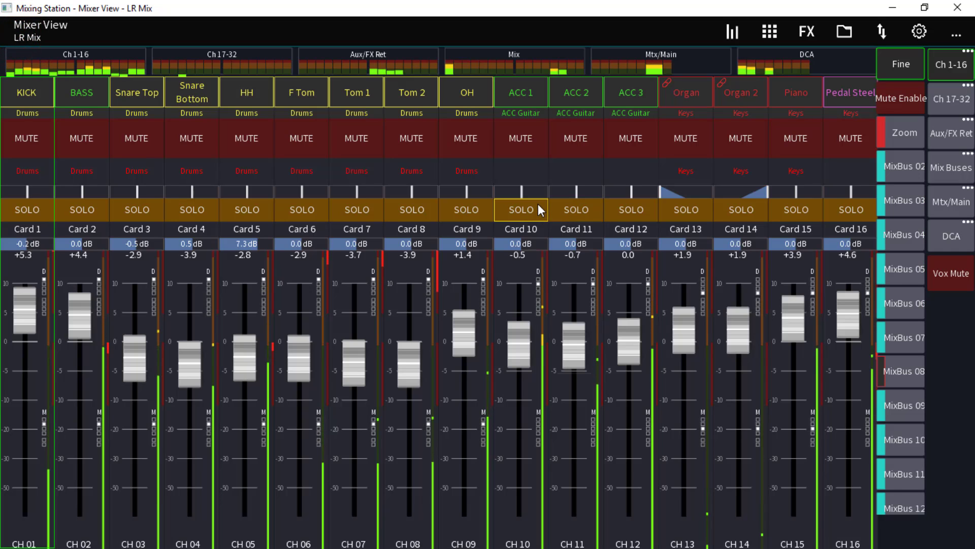